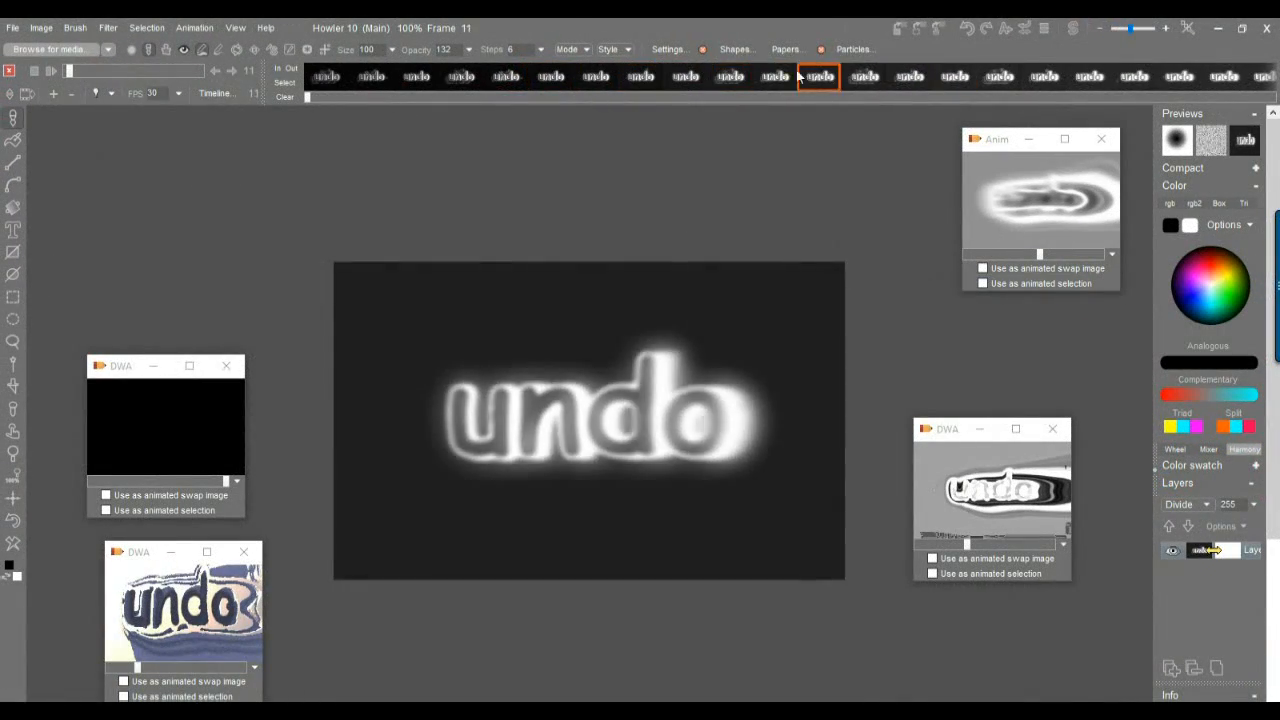
Scrub through the animation frames to review how the undo text morphs across the timeline.
left_click(866, 74)
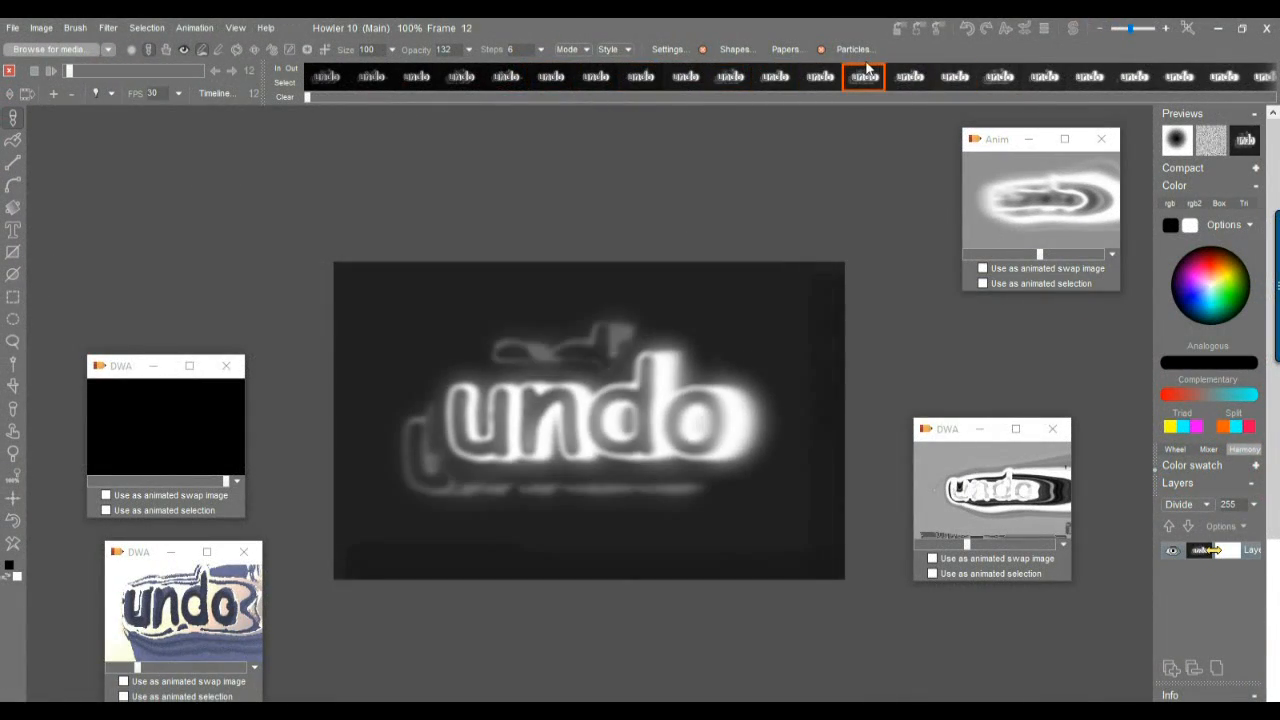
left_click(500, 76)
left_click_drag(72, 72, 112, 74)
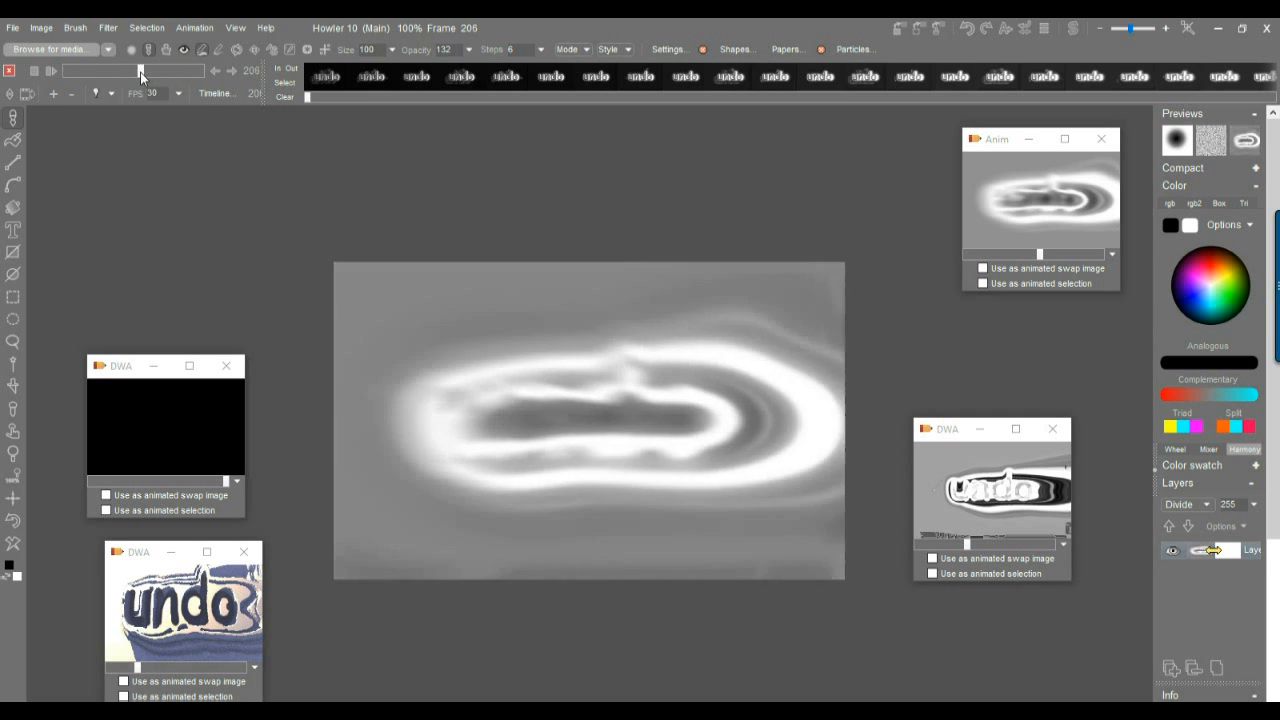
left_click_drag(122, 72, 153, 72)
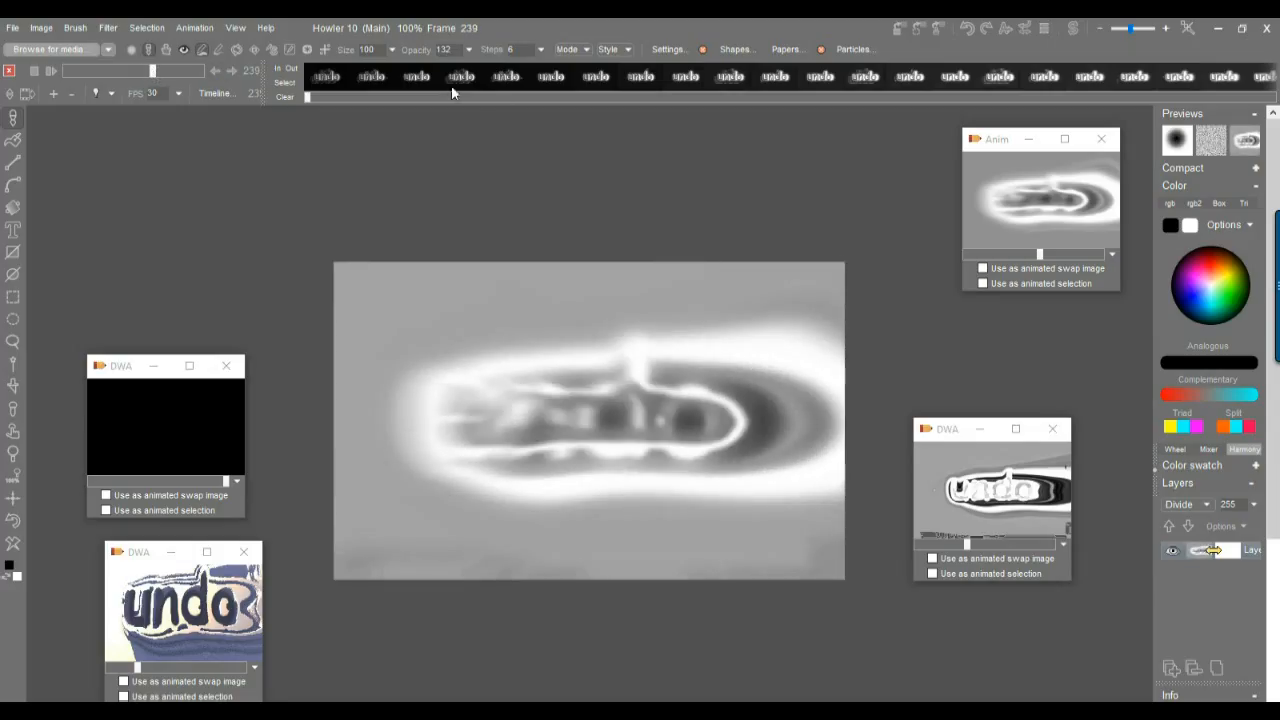
left_click_drag(330, 100, 689, 107)
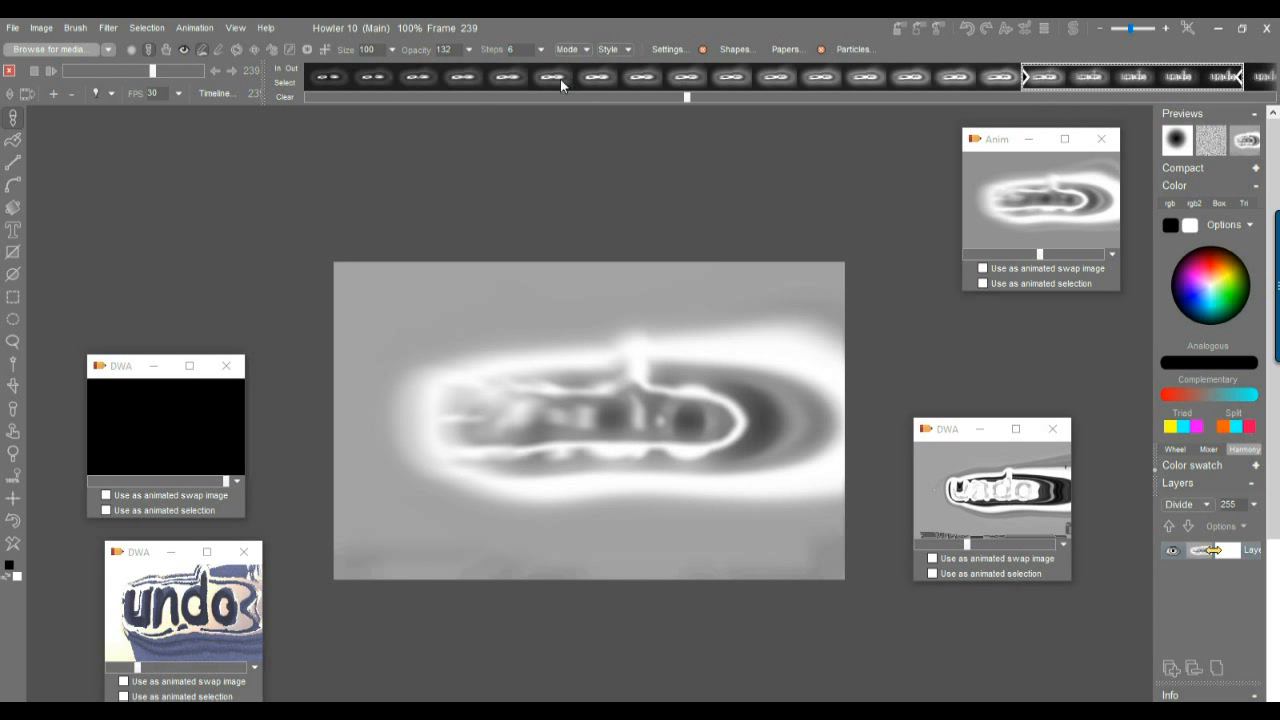
left_click(383, 84)
left_click(731, 80)
left_click(865, 80)
left_click(381, 84)
left_click(595, 82)
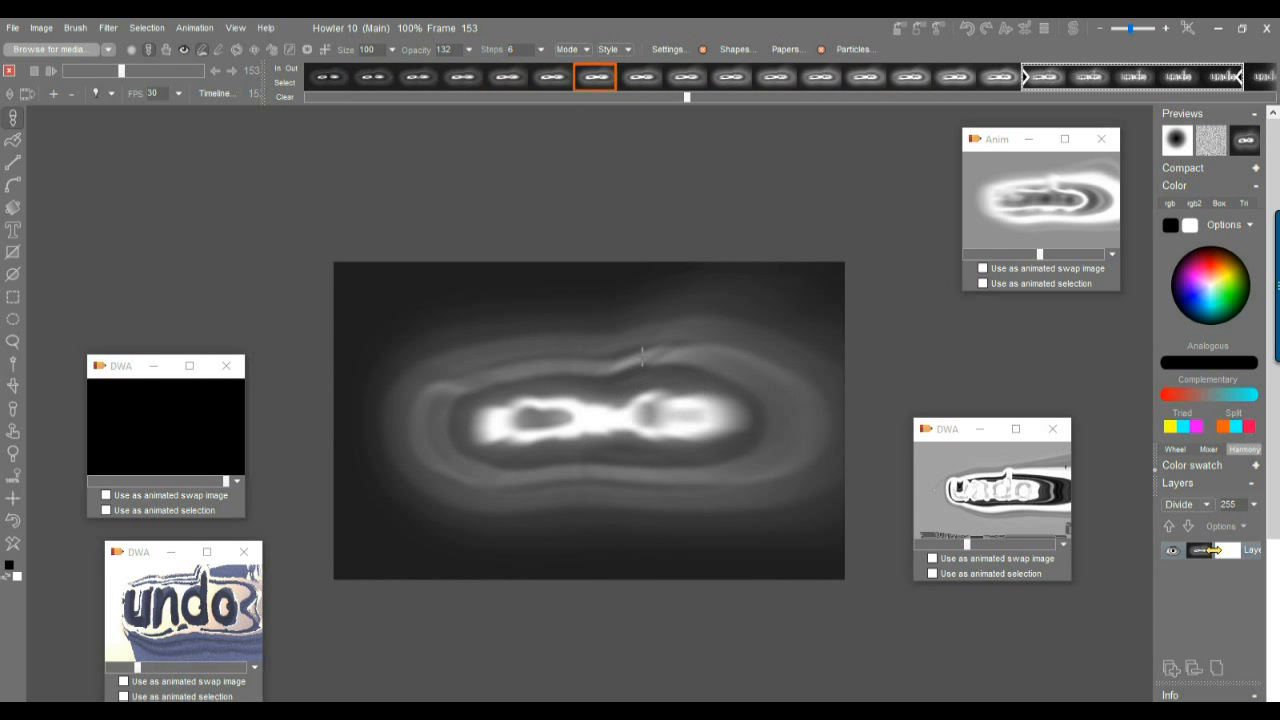
left_click(771, 80)
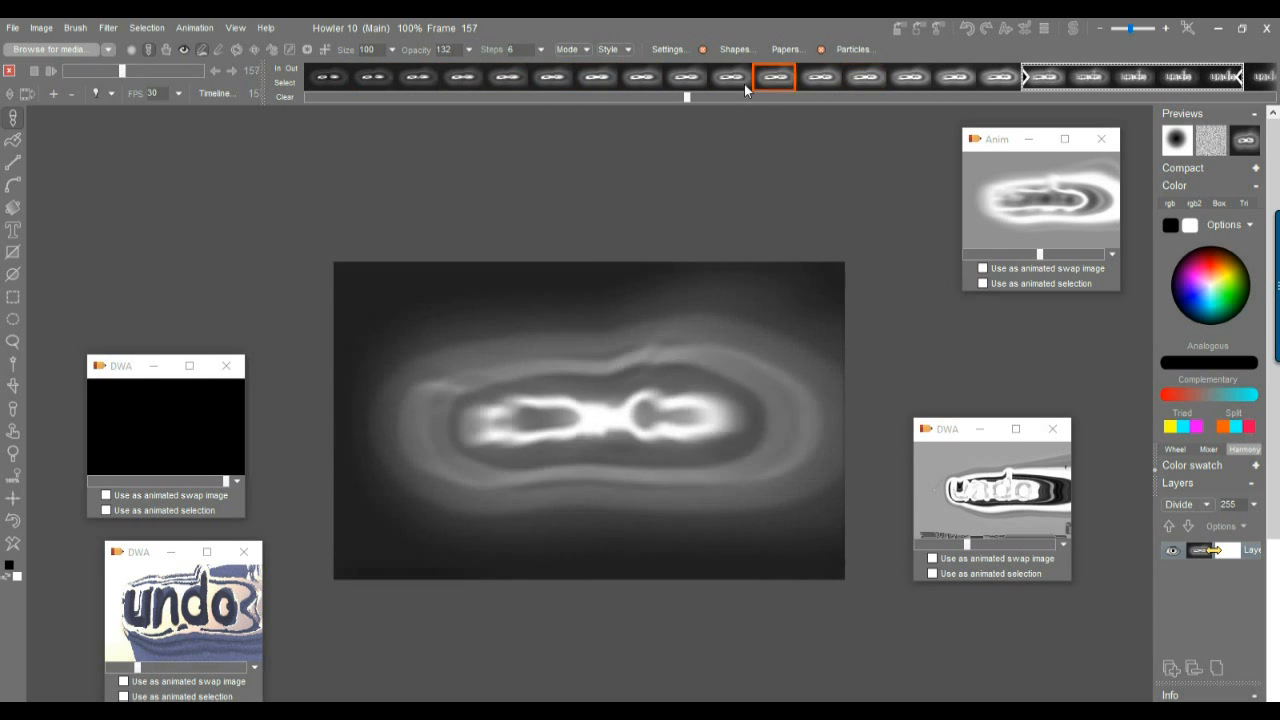
left_click(927, 76)
left_click(965, 80)
left_click(820, 78)
left_click(460, 78)
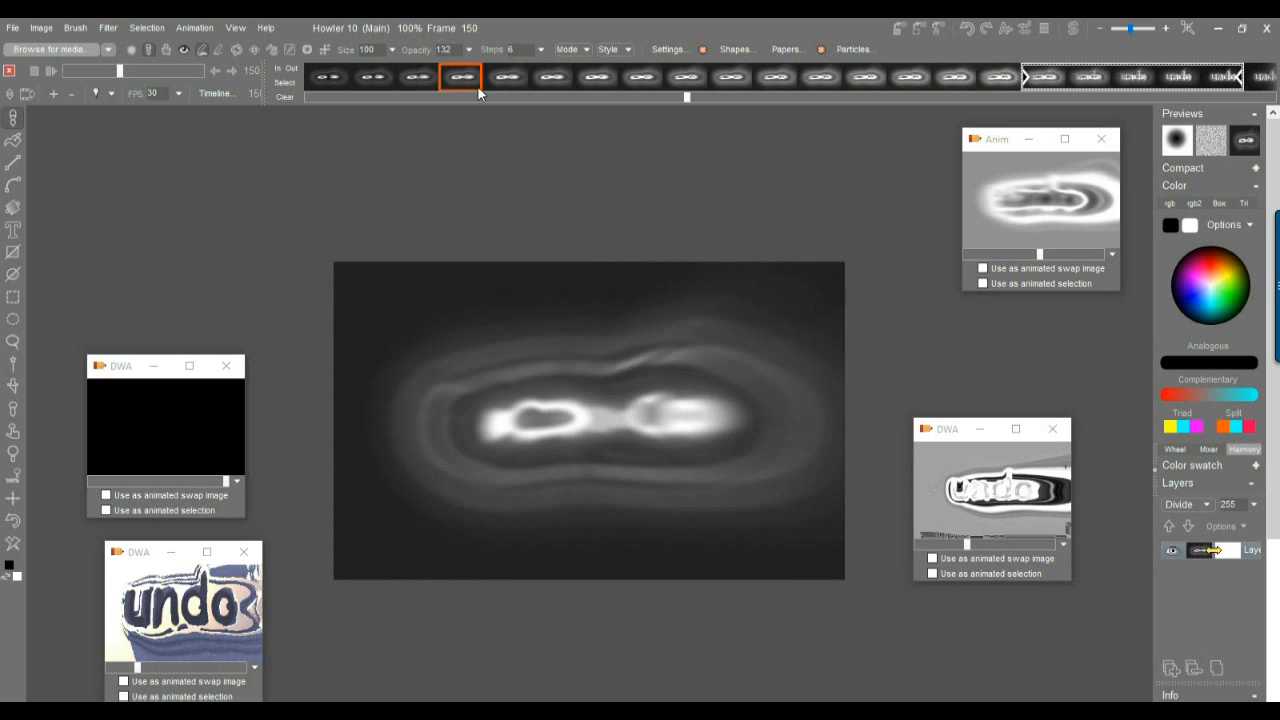
left_click_drag(678, 100, 651, 98)
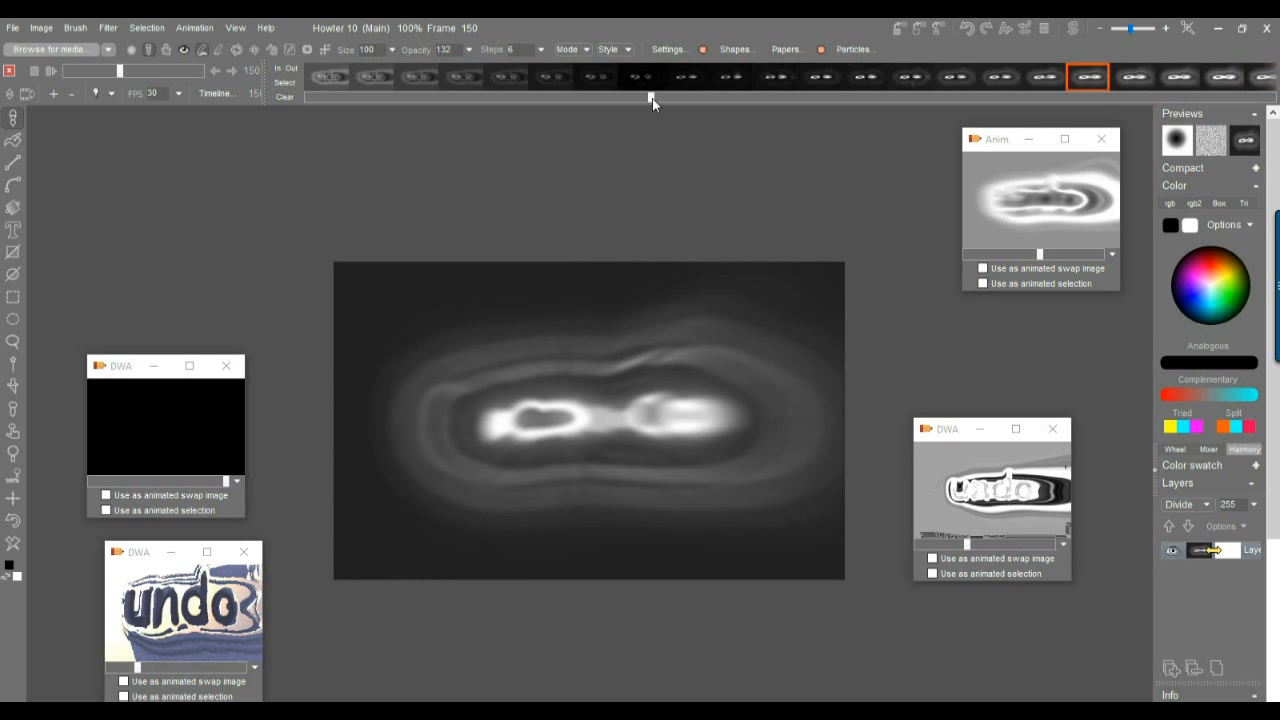
left_click(369, 78)
left_click_drag(366, 77, 602, 88)
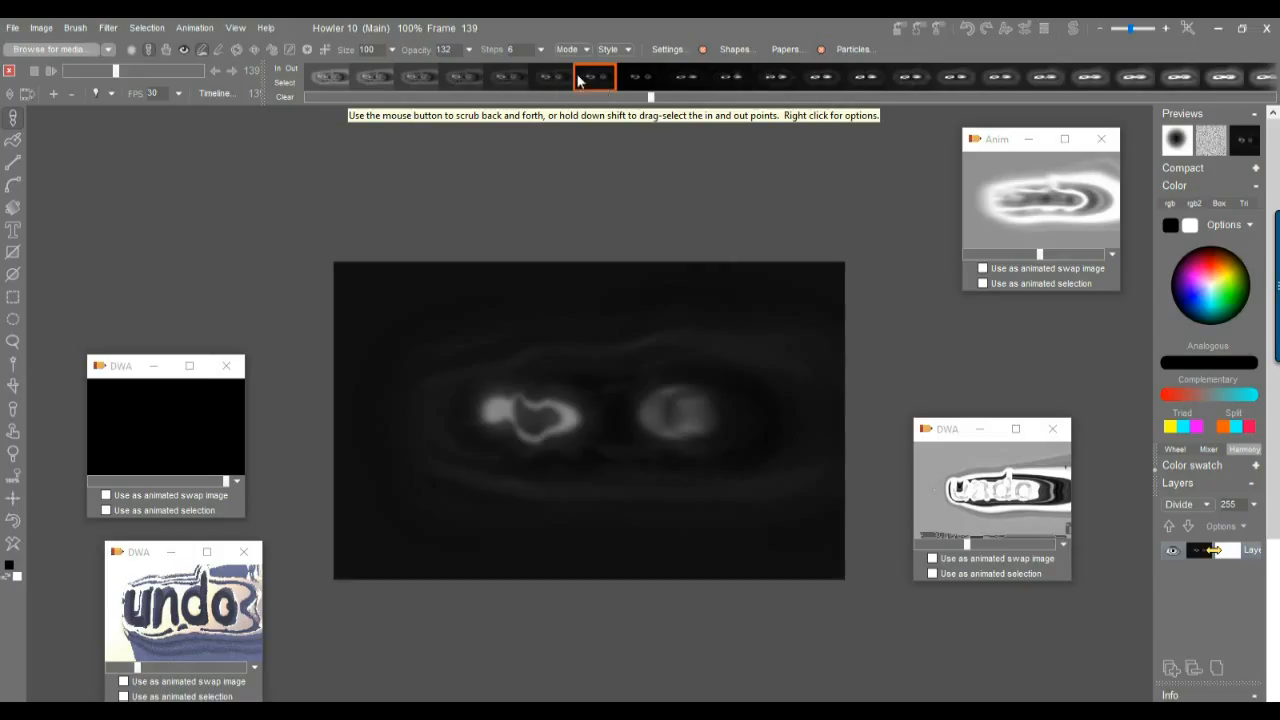
left_click_drag(578, 80, 524, 77)
left_click_drag(650, 97, 418, 80)
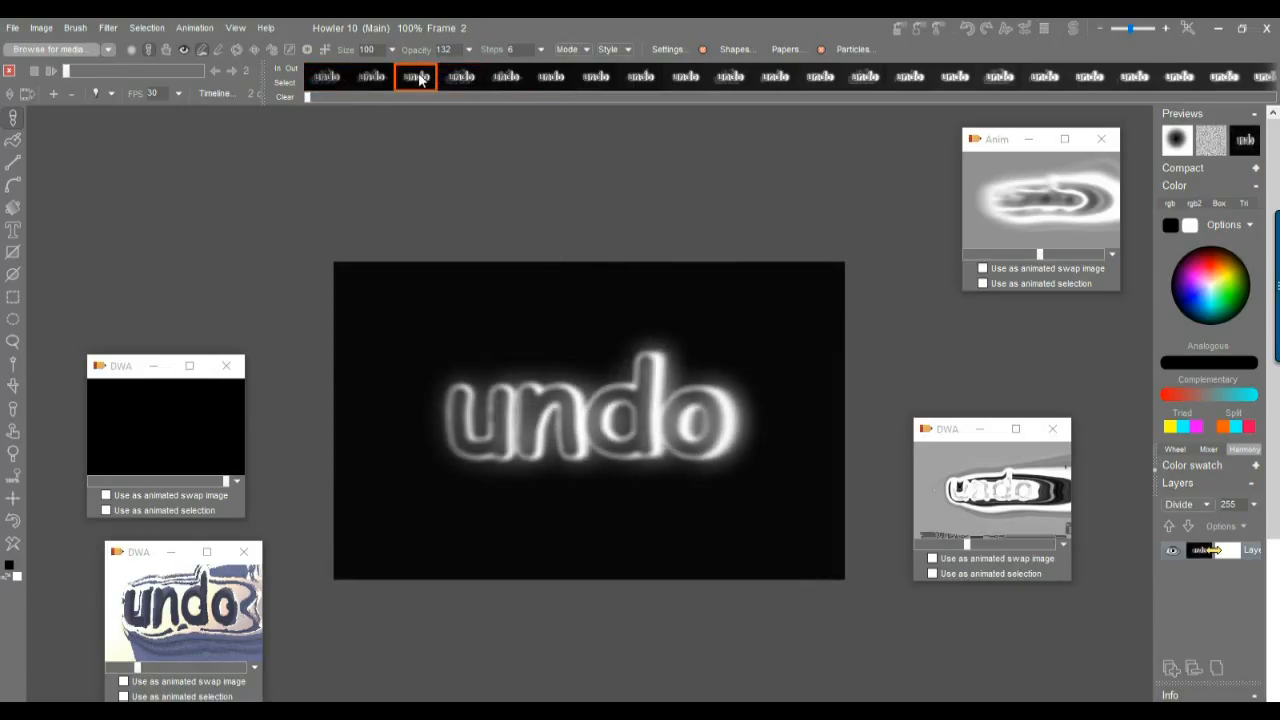
Store a copy of the current undo frame image in a floating window and move it to the upper left.
left_click(42, 28)
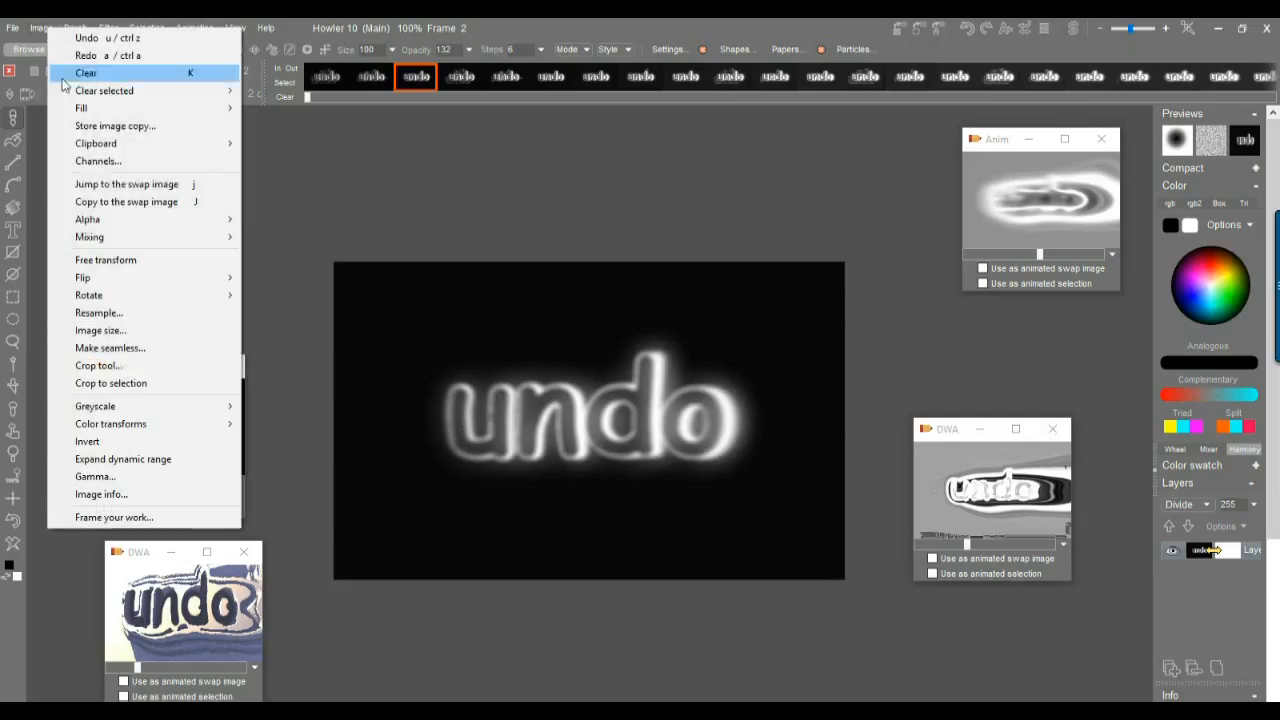
left_click(156, 126)
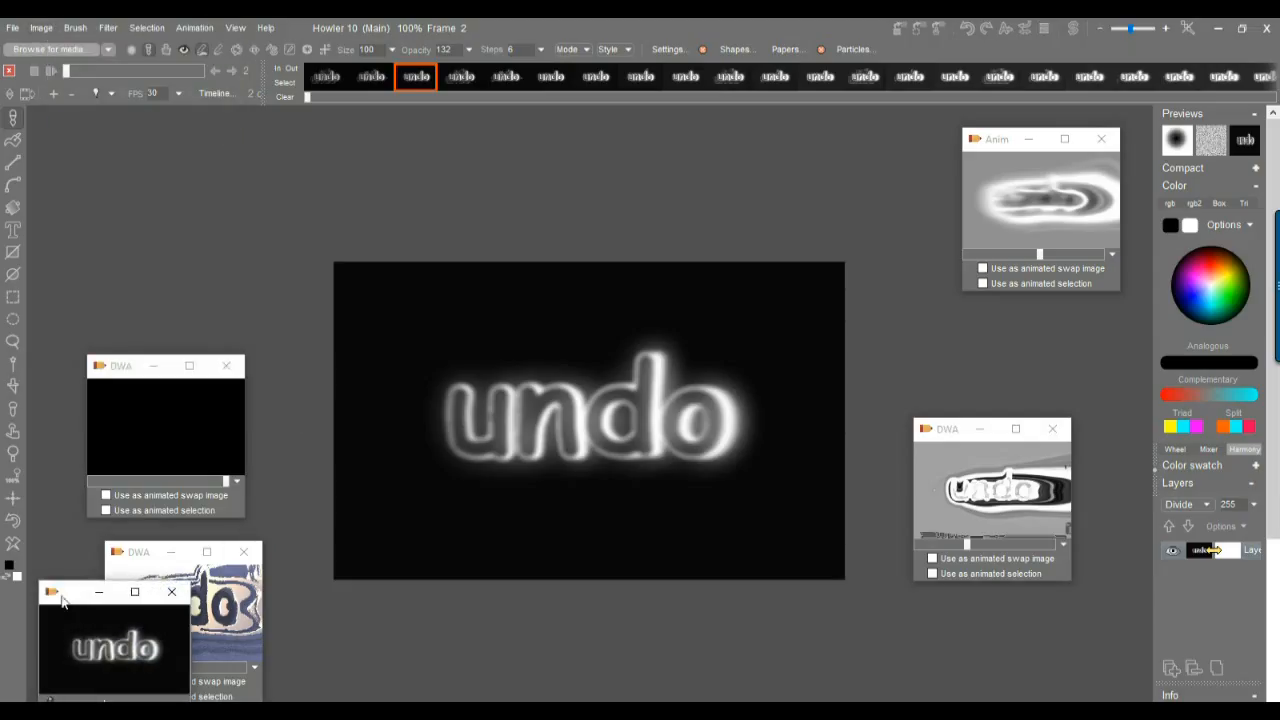
left_click_drag(68, 600, 104, 151)
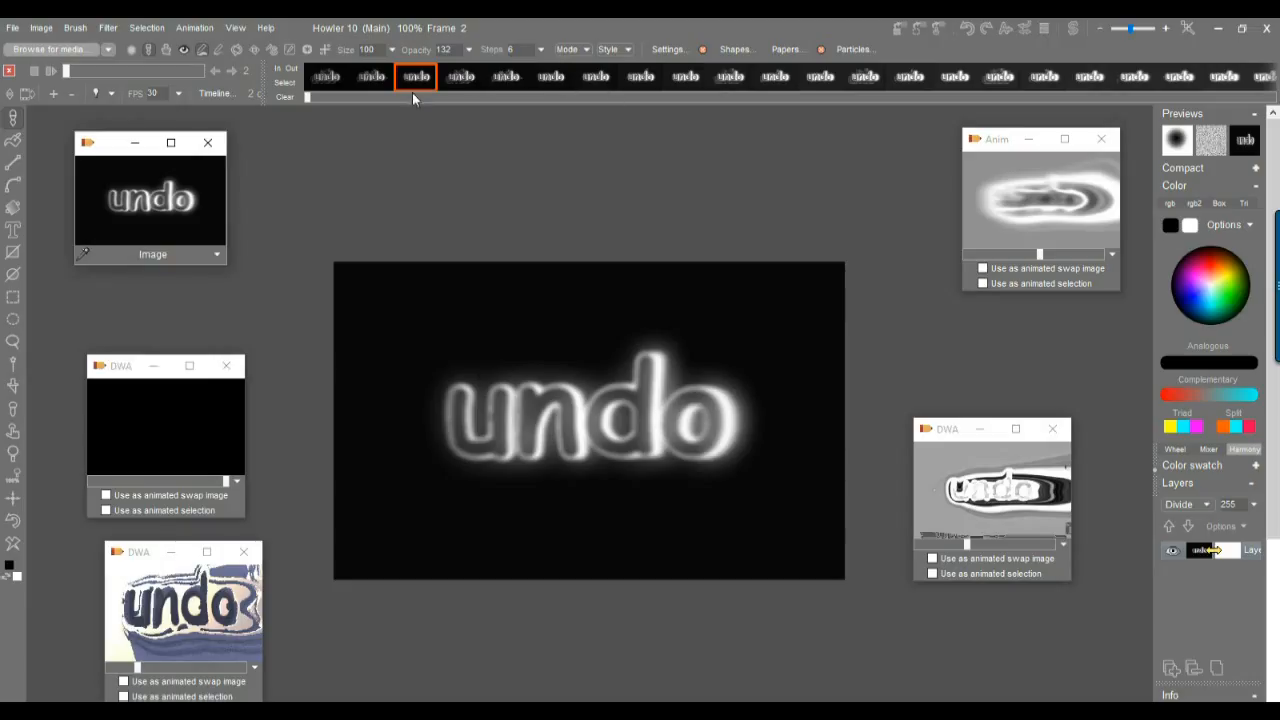
Copy frame 35 of the animation.
left_click_drag(438, 74, 822, 84)
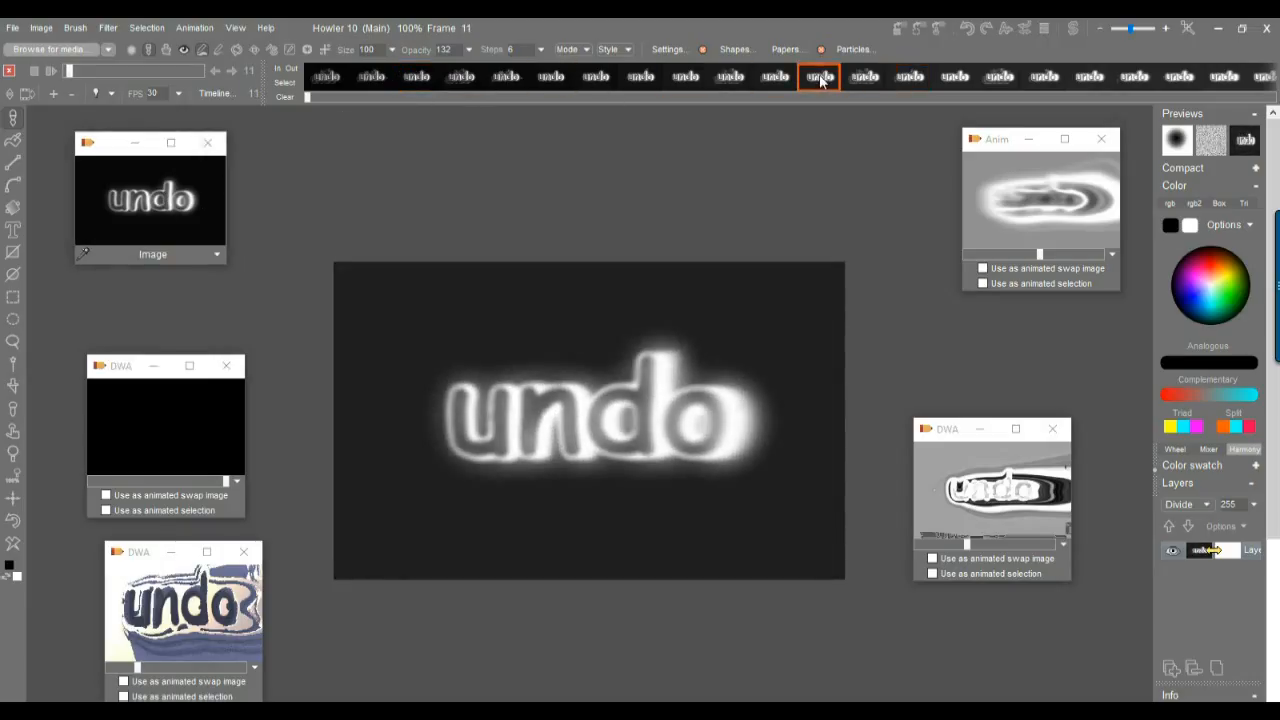
left_click(170, 200)
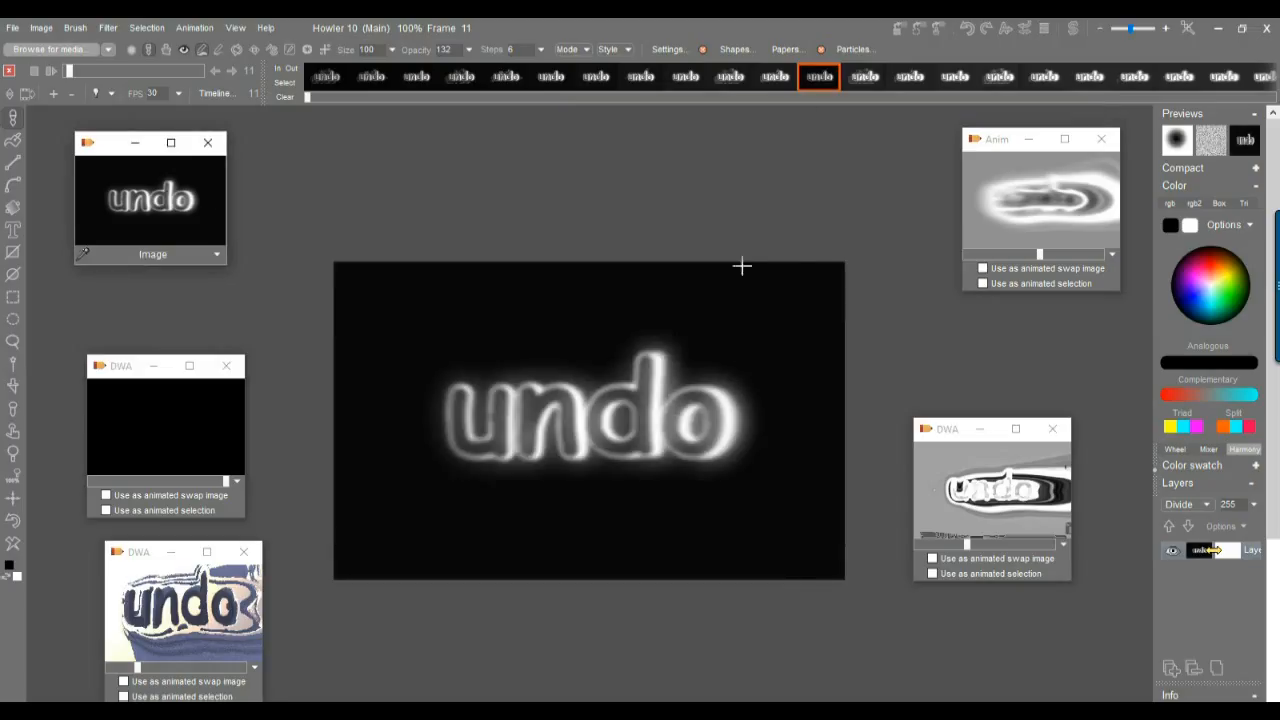
left_click_drag(825, 86, 963, 80)
left_click_drag(327, 93, 392, 100)
left_click(505, 77)
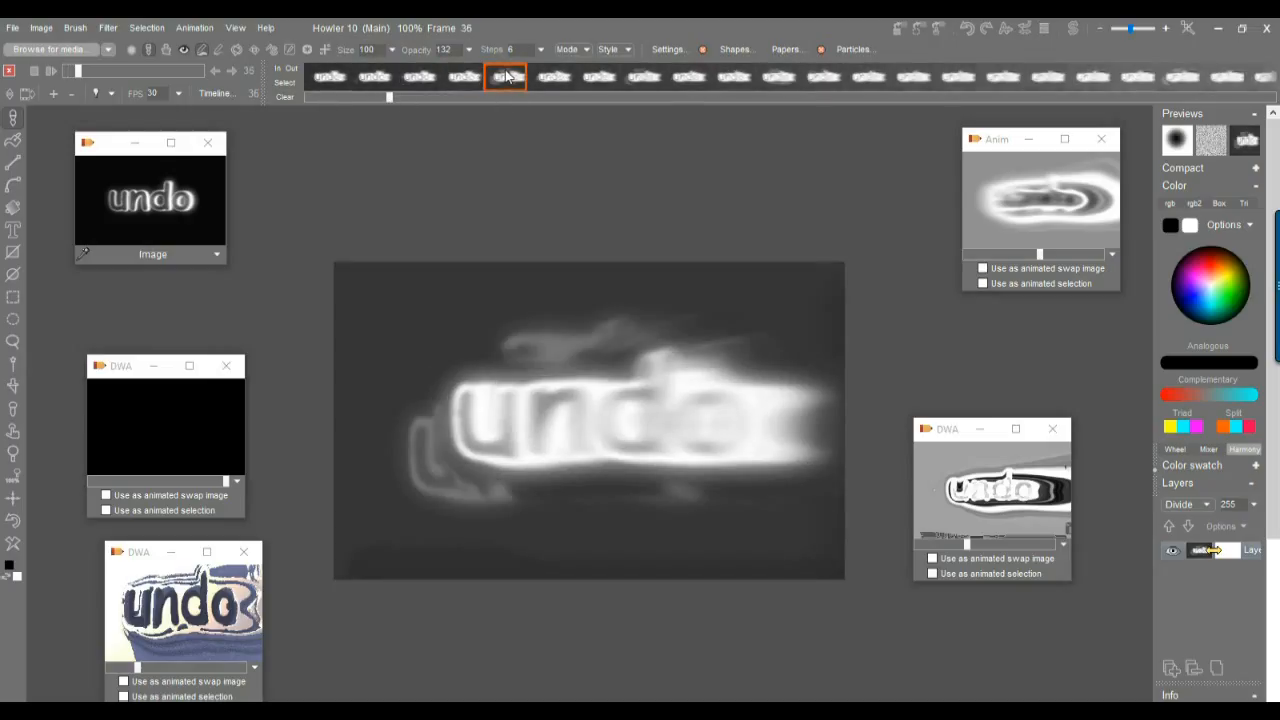
left_click_drag(507, 76, 479, 86)
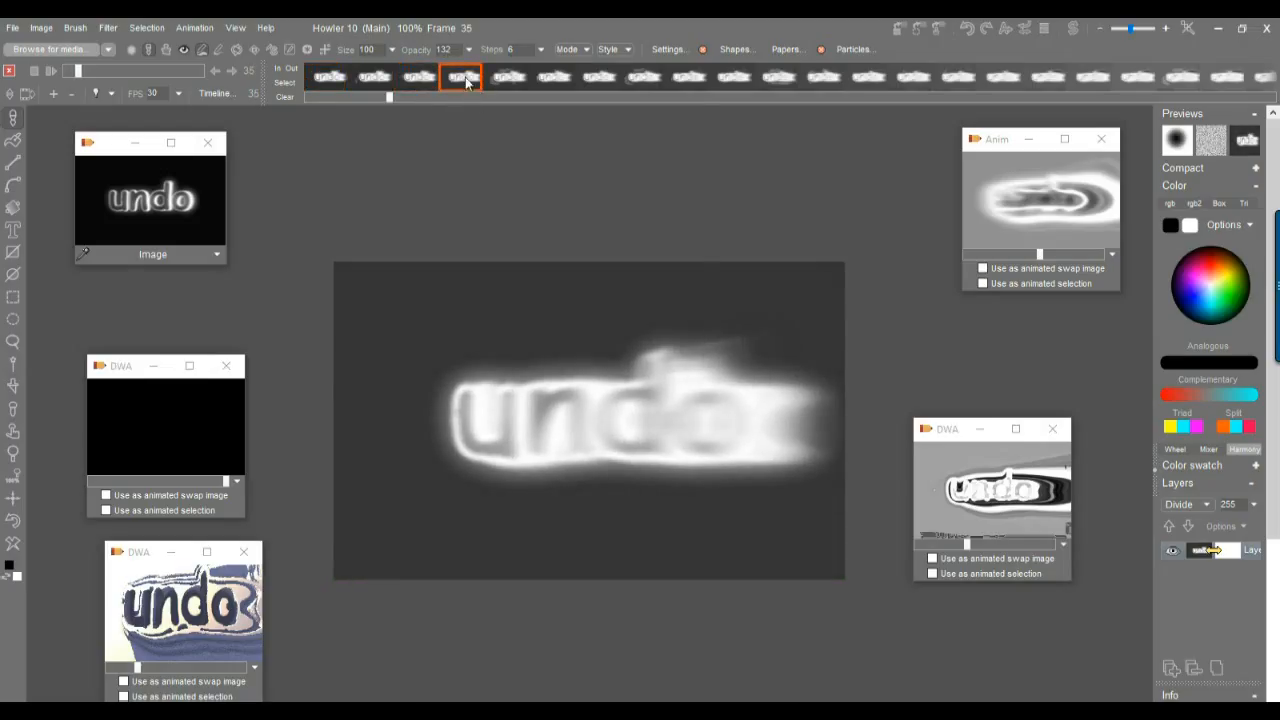
right_click(467, 82)
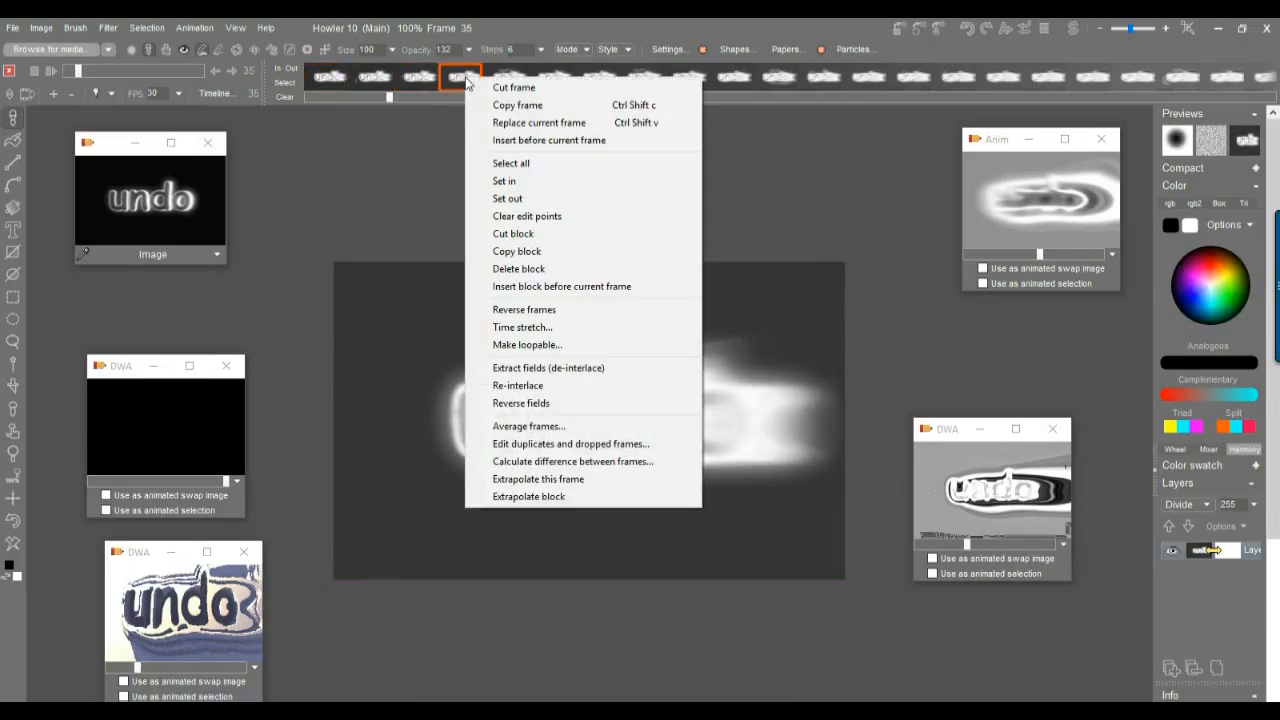
left_click(515, 106)
Replace frame 45 with the copied frame.
left_click_drag(521, 95, 929, 85)
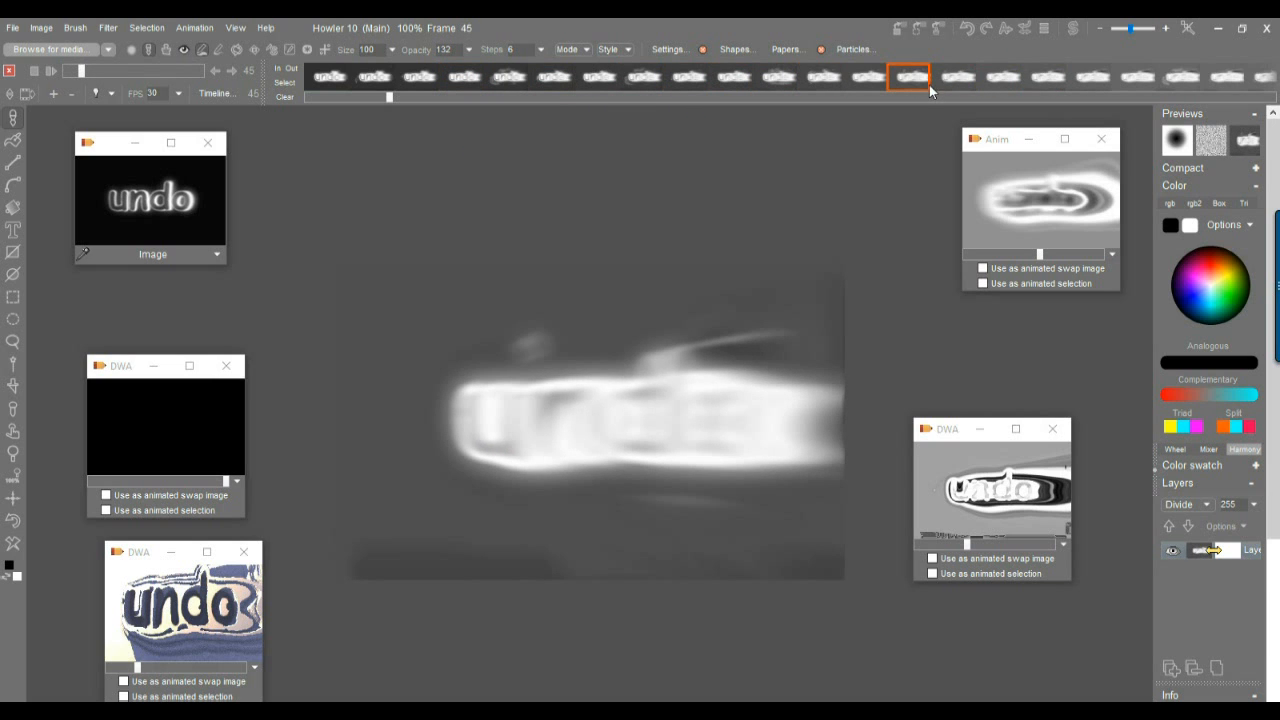
right_click(908, 78)
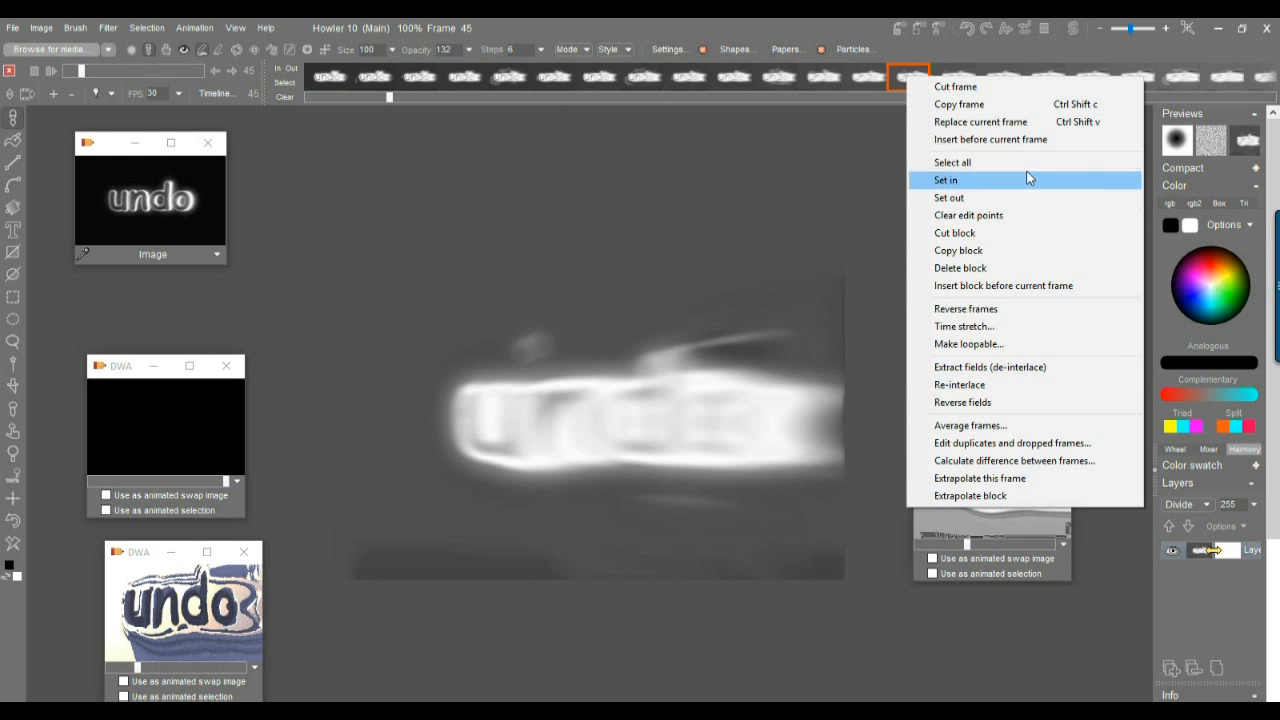
left_click(985, 122)
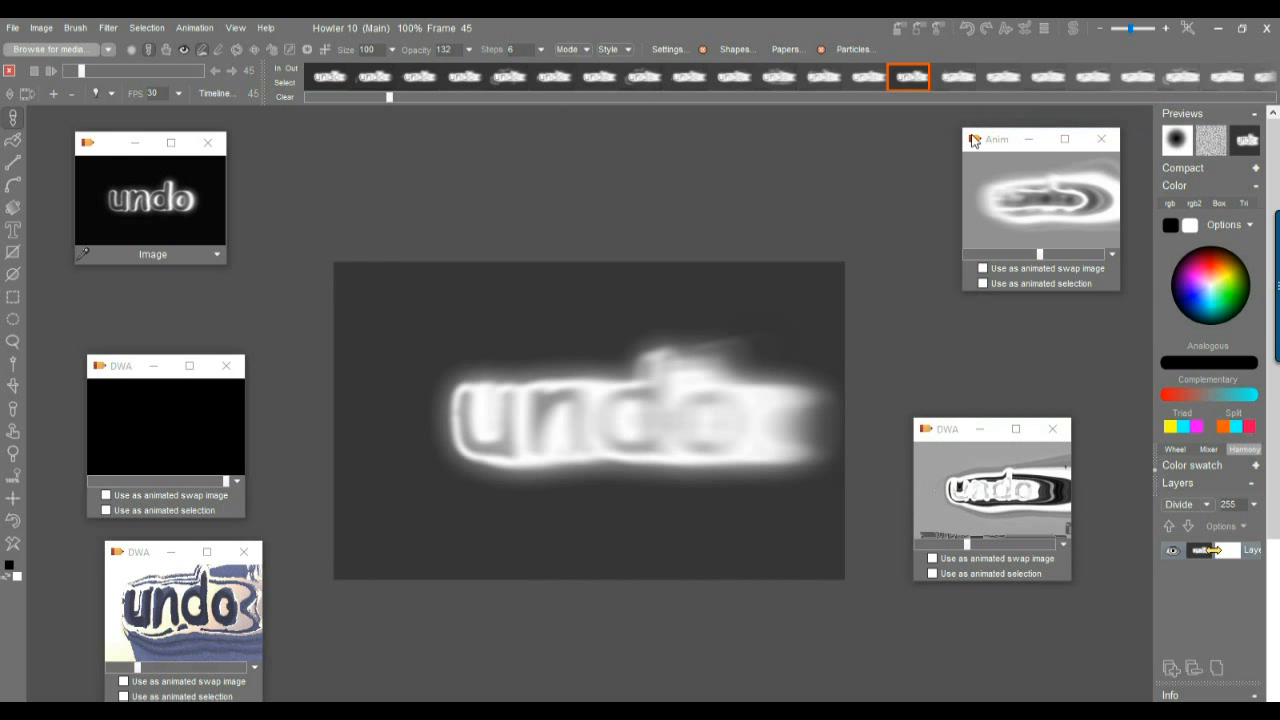
Apply the stored undo image to frame 62.
mouse_move(772, 84)
left_mouse_down()
mouse_move(1032, 80)
mouse_move(620, 91)
left_mouse_up()
mouse_move(391, 101)
left_mouse_down()
mouse_move(736, 80)
mouse_move(481, 85)
mouse_move(951, 79)
mouse_move(506, 79)
mouse_move(1073, 80)
mouse_move(337, 85)
mouse_move(577, 85)
mouse_move(449, 79)
left_mouse_up()
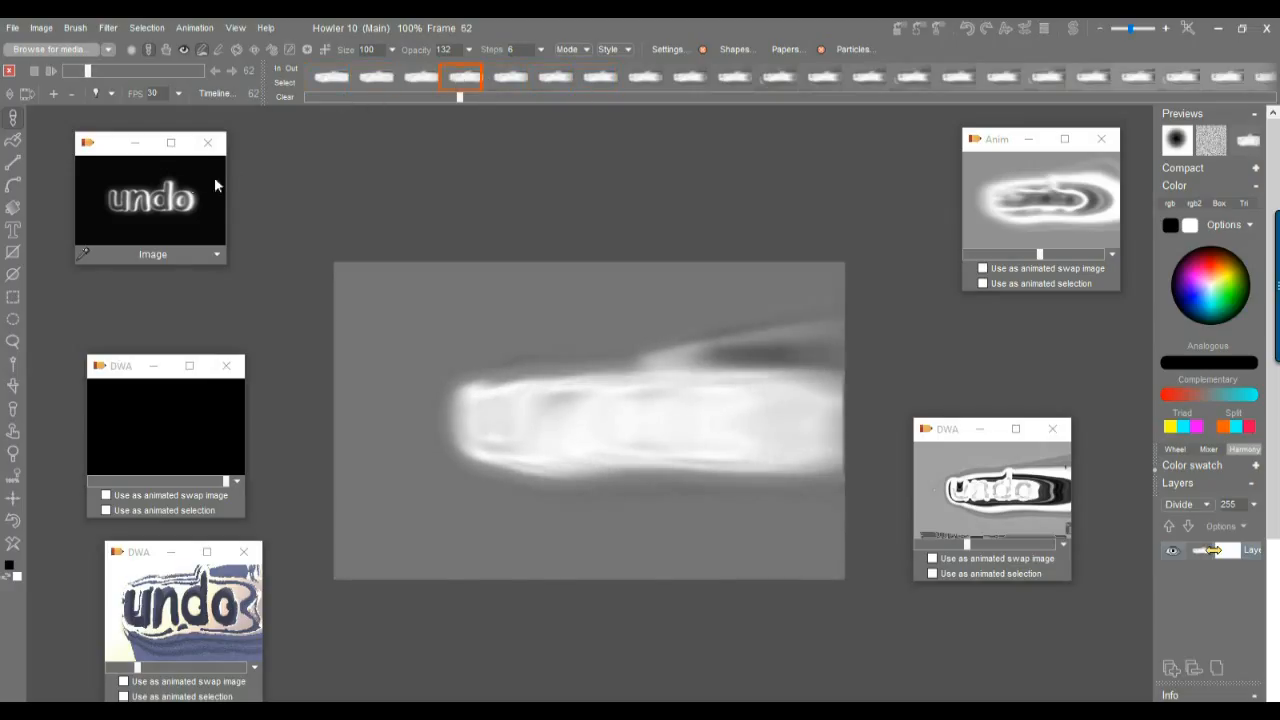
left_click(165, 183)
left_click(457, 80)
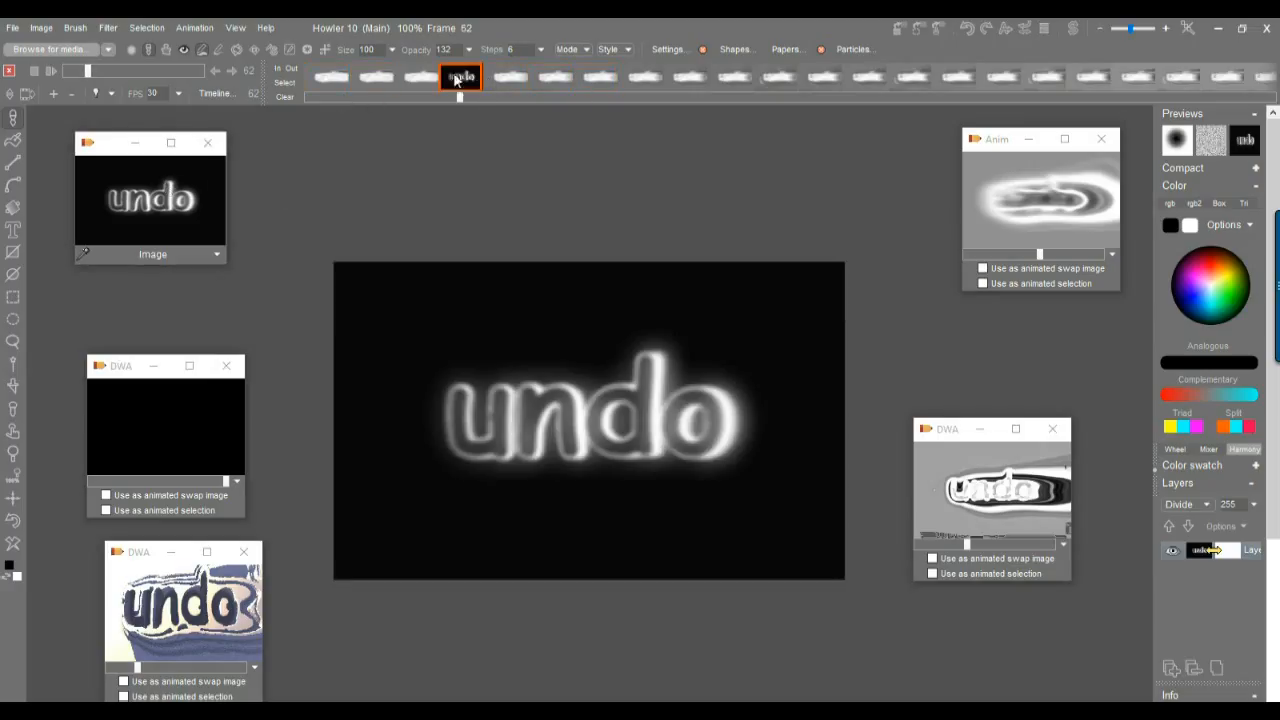
Set the in point at frame 63, right after the undo frame.
mouse_move(457, 80)
left_mouse_down()
mouse_move(1128, 80)
mouse_move(617, 79)
mouse_move(1117, 79)
mouse_move(955, 80)
left_mouse_up()
left_click(508, 77)
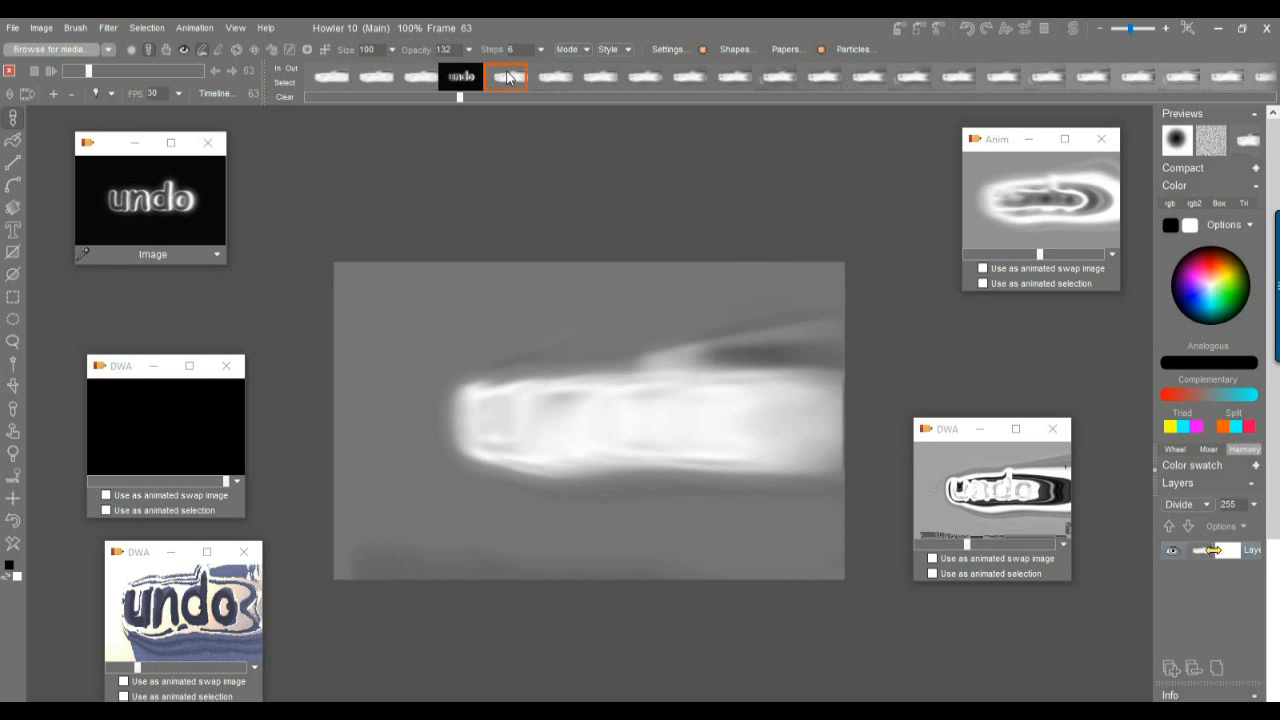
left_click(1089, 76)
left_click_drag(1089, 86, 508, 92)
left_click(280, 68)
Set the out point at frame 76.
left_click(658, 82)
left_click_drag(660, 82, 1077, 76)
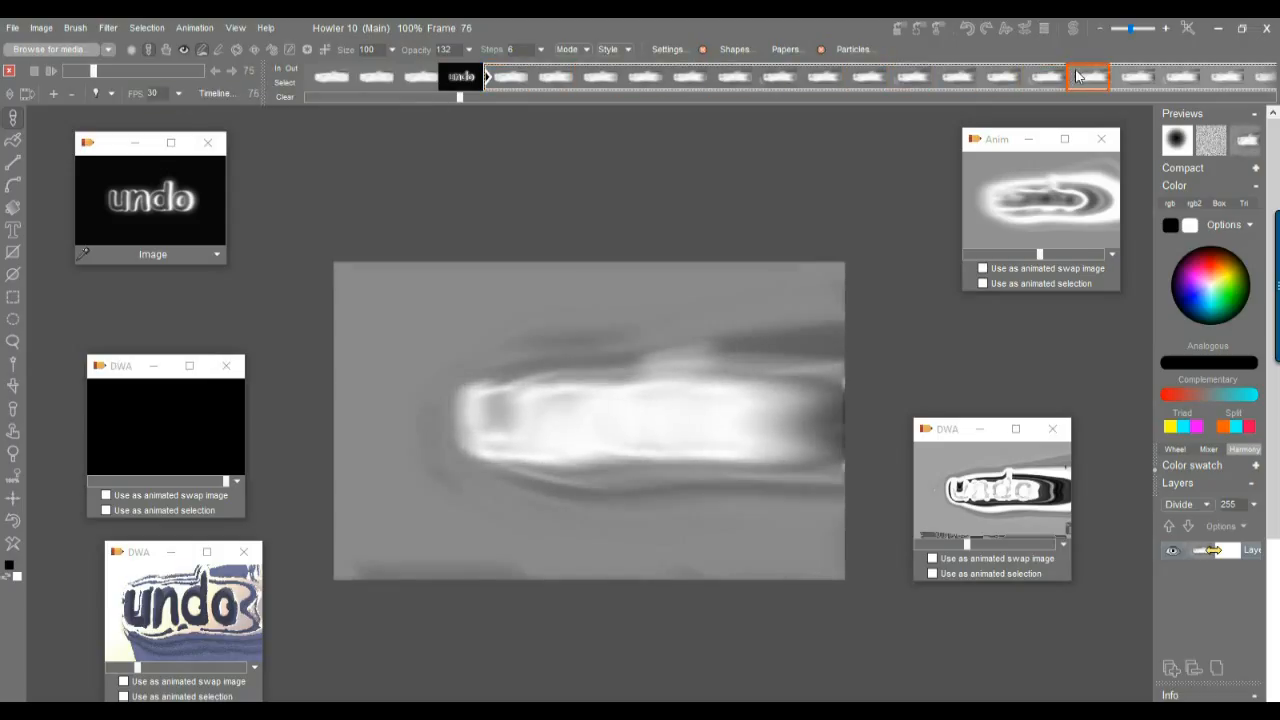
left_click(294, 69)
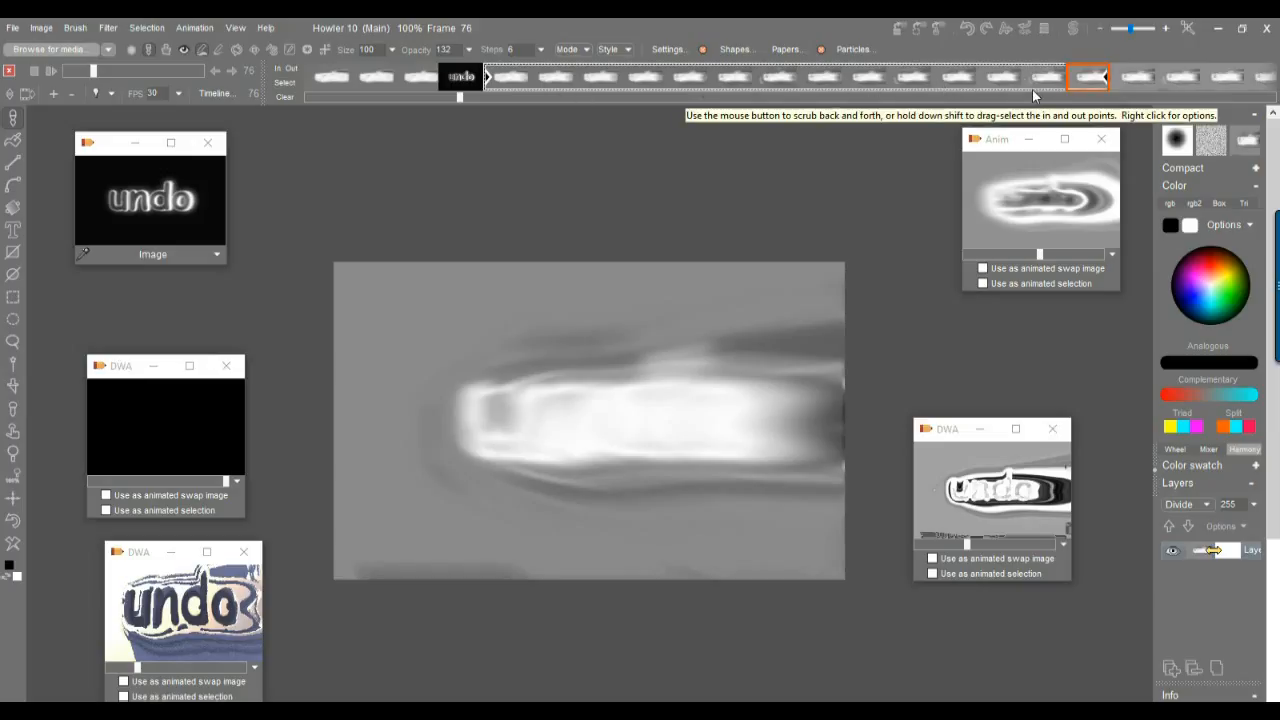
Compare the undo frame 62 with frame 77 just after the marked block.
left_click(1130, 78)
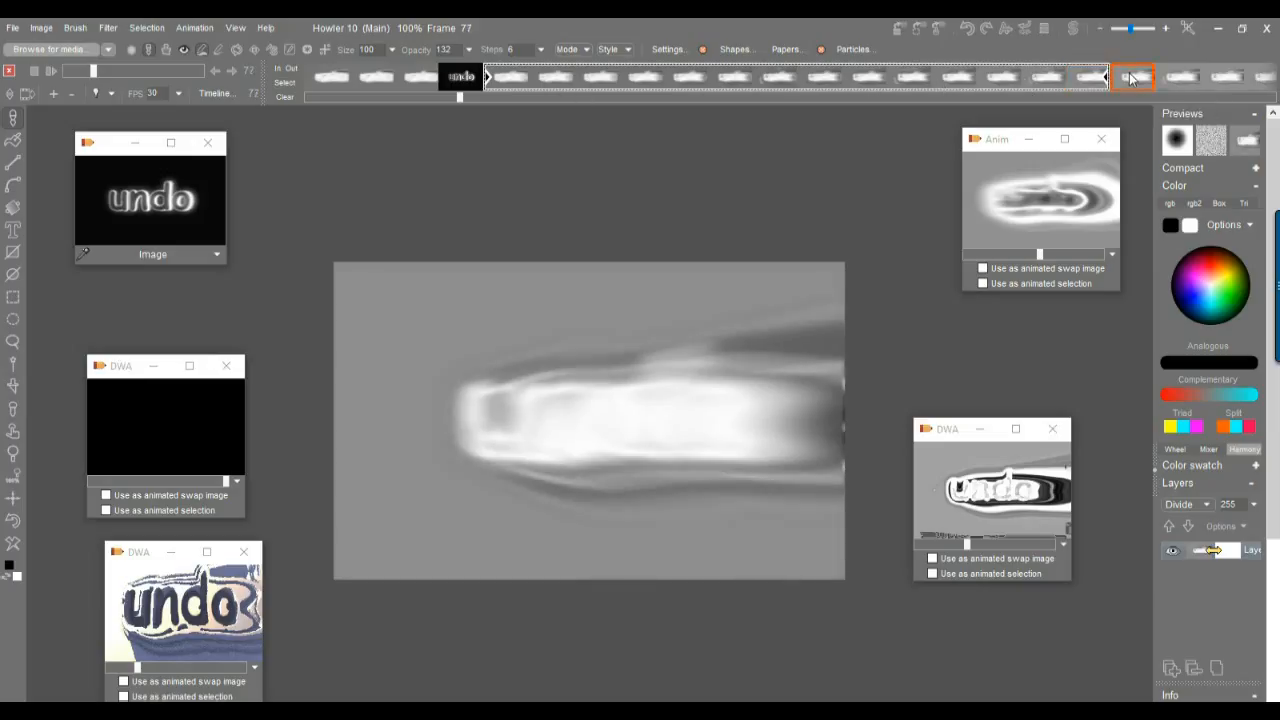
left_click(461, 80)
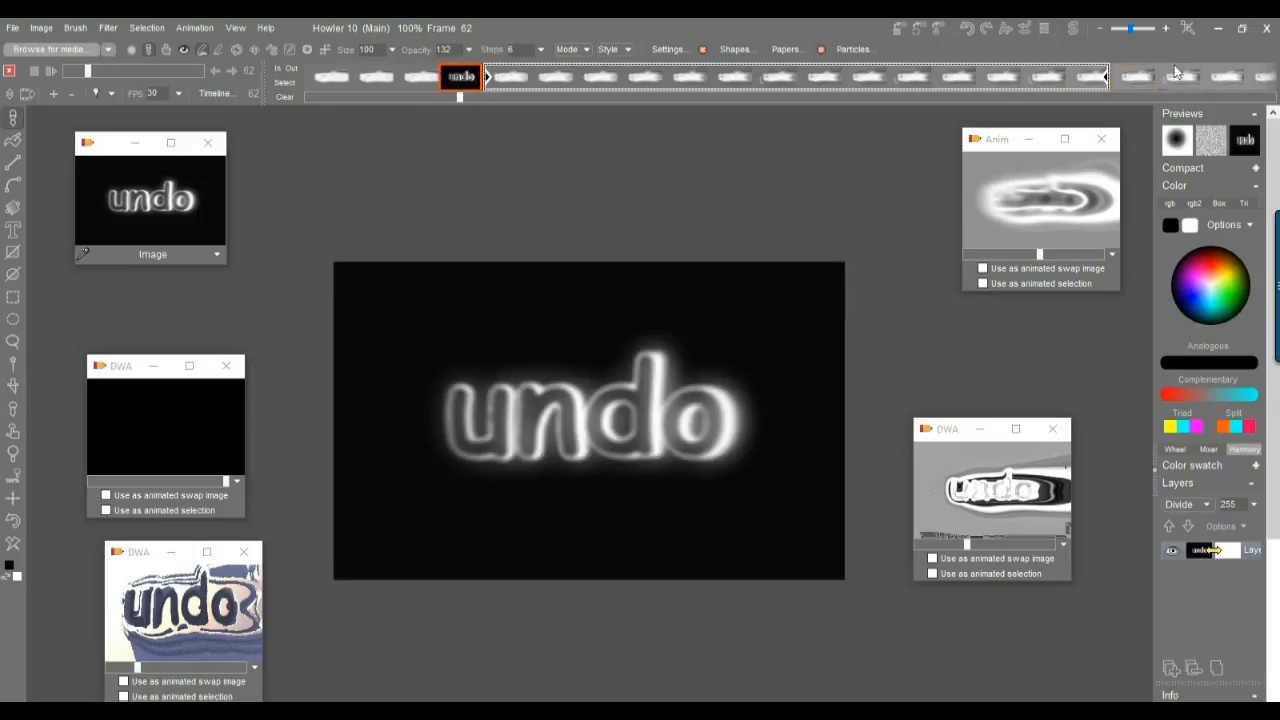
left_click(1135, 78)
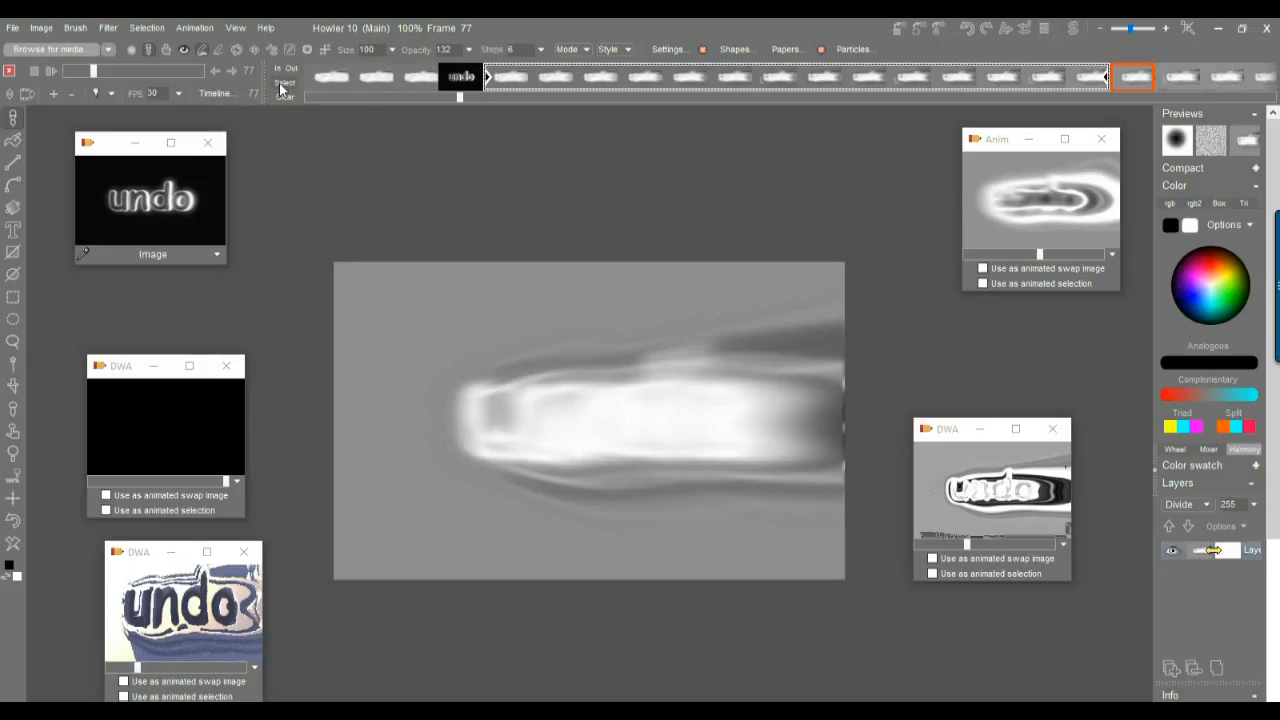
left_click_drag(360, 83, 954, 82)
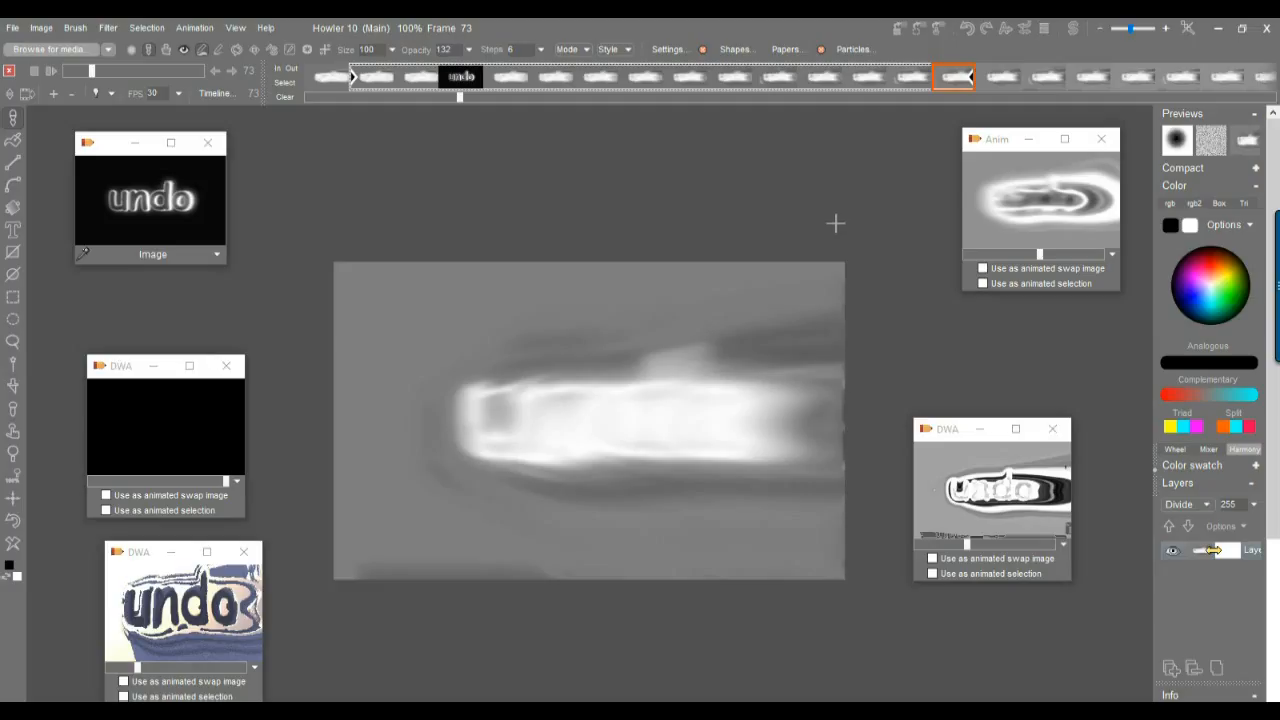
left_click(1183, 76)
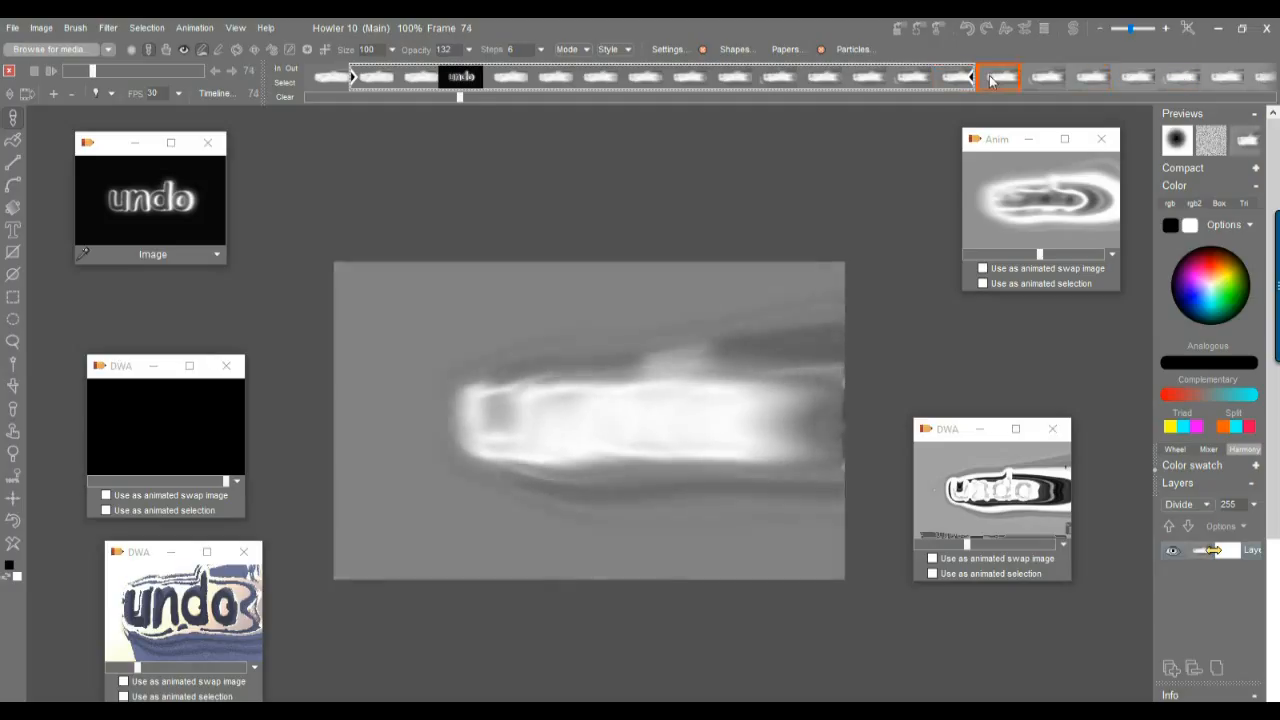
left_click(285, 83)
mouse_move(1190, 83)
left_mouse_down()
mouse_move(527, 79)
mouse_move(657, 80)
left_mouse_up()
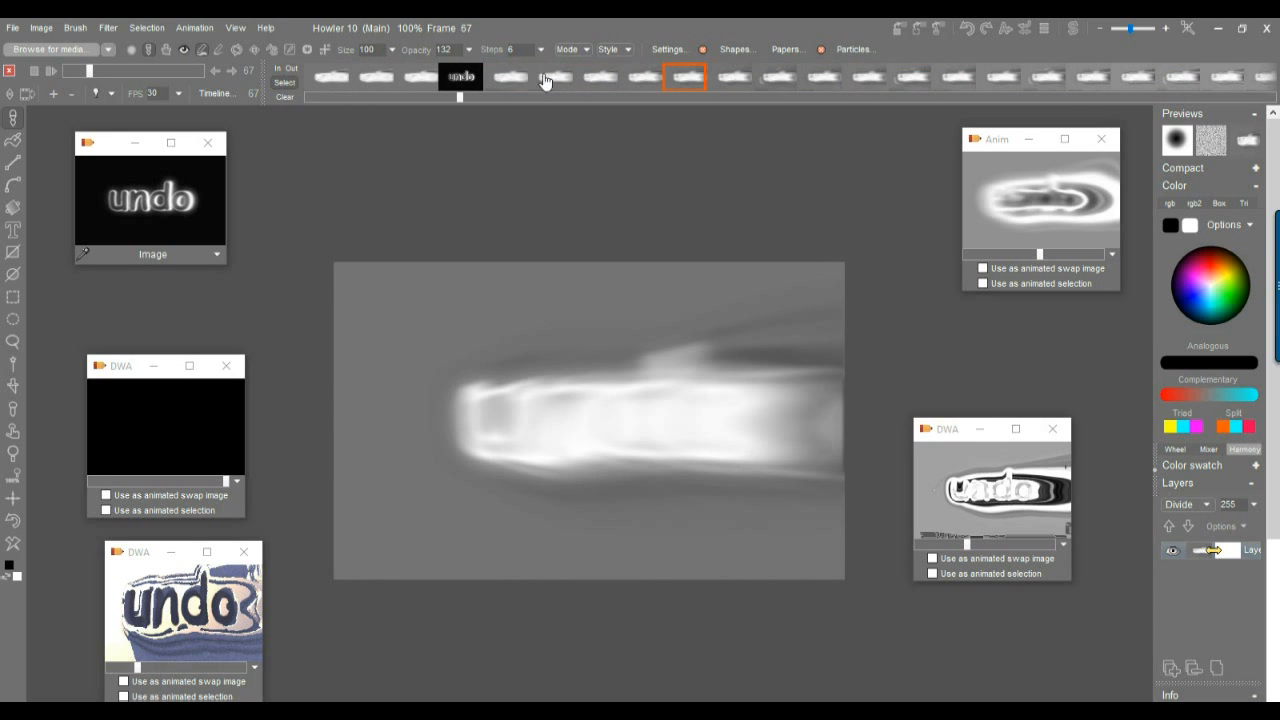
Extrapolate the marked block of frames 63 to 76 after the undo frame.
left_click_drag(508, 77, 955, 85)
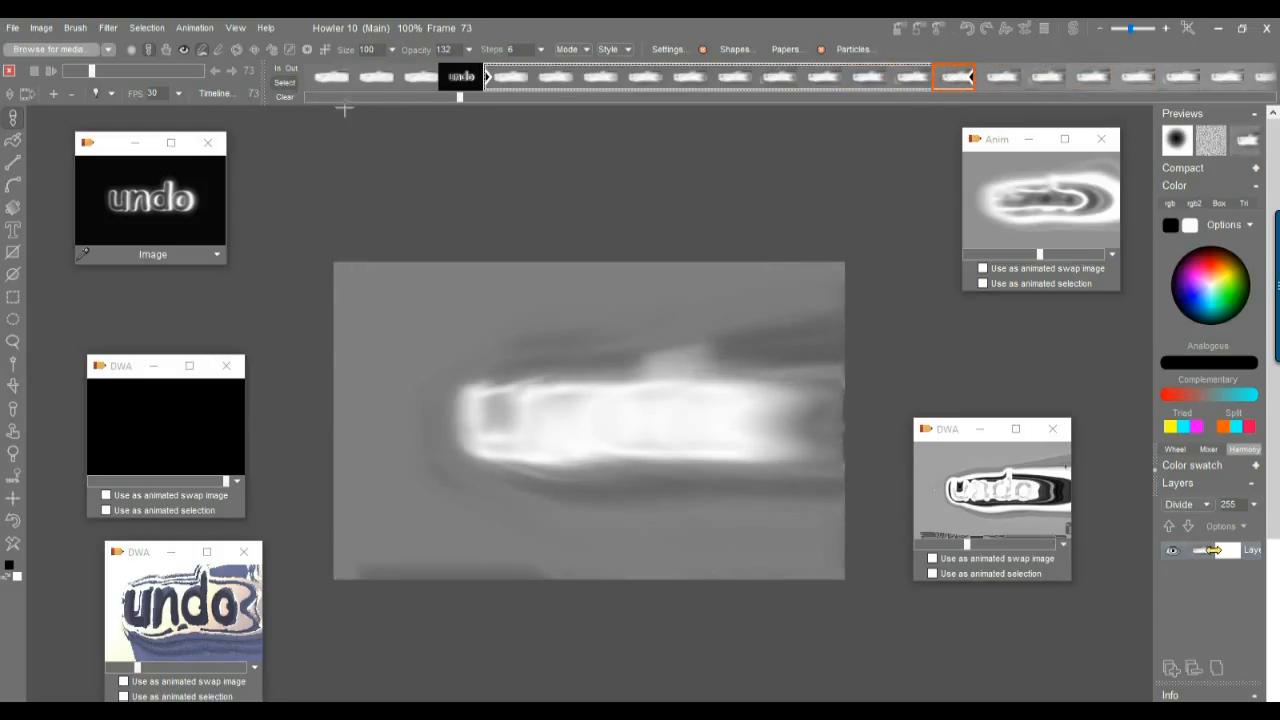
left_click_drag(502, 82, 1058, 82)
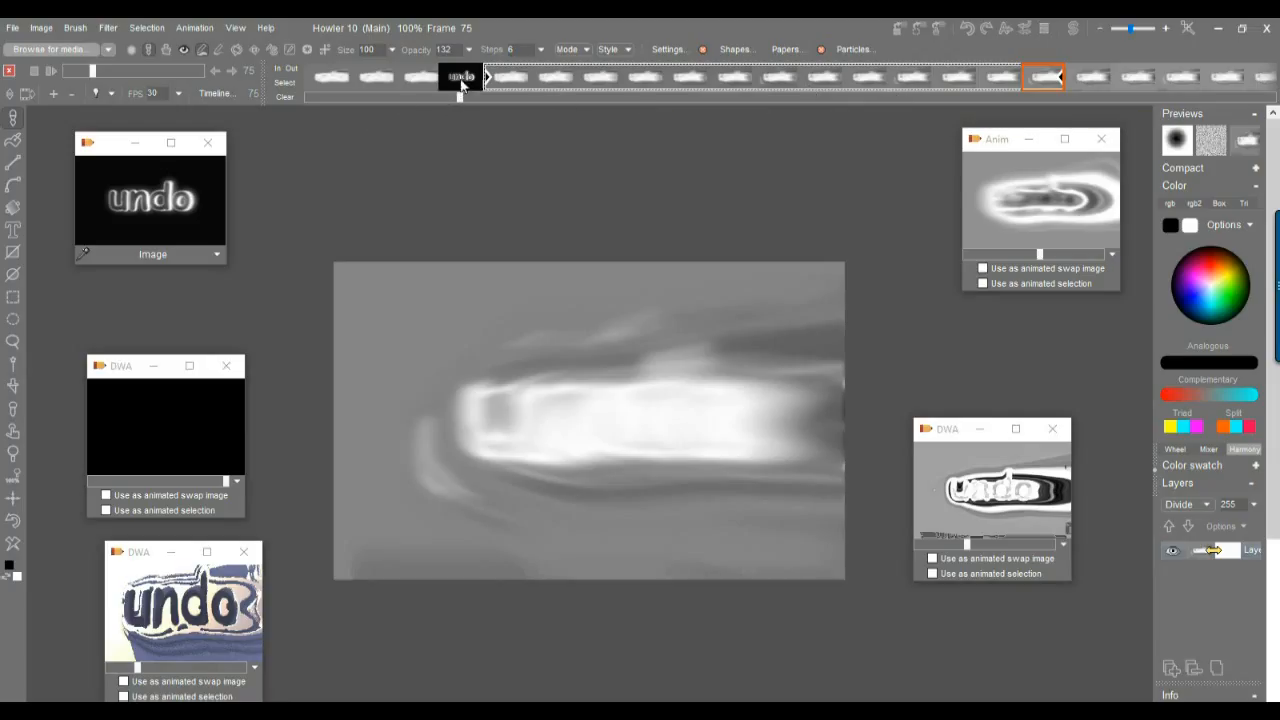
right_click(567, 80)
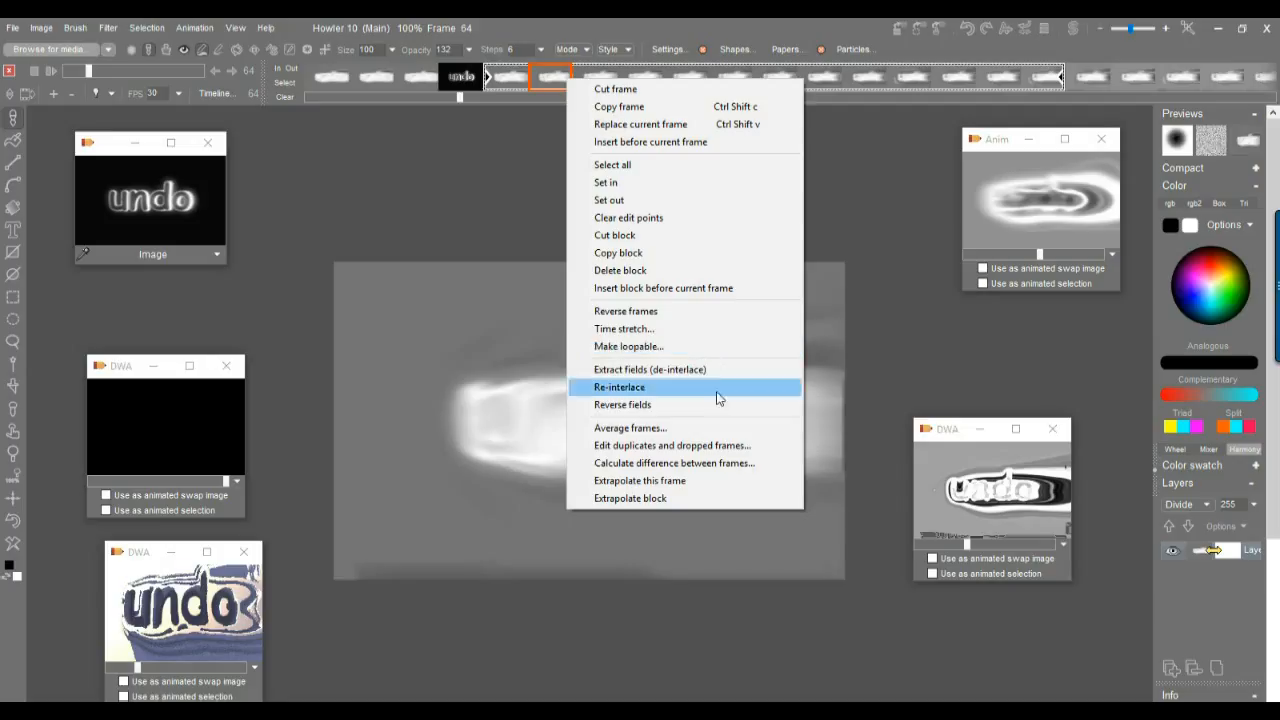
left_click(654, 499)
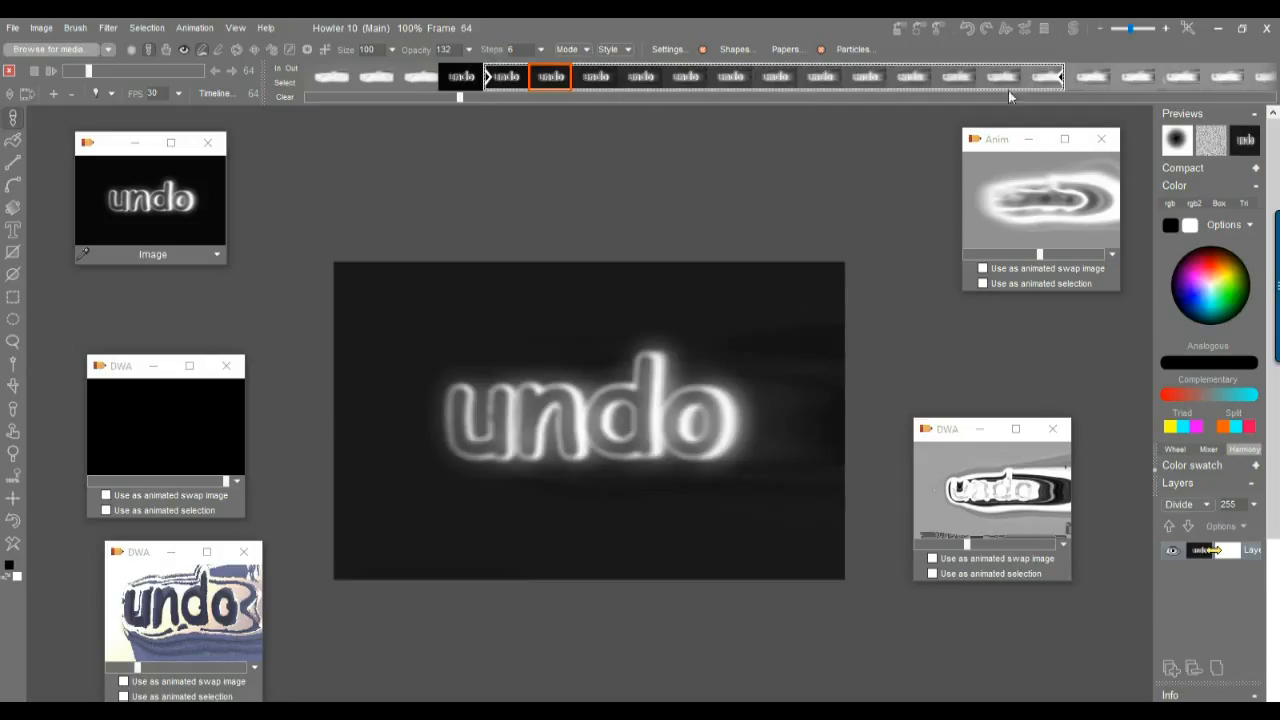
Scrub through the extrapolated frames and the later part of the timeline around frames 170 to 190.
mouse_move(554, 78)
left_mouse_down()
mouse_move(1094, 80)
mouse_move(477, 86)
mouse_move(1120, 64)
mouse_move(918, 54)
mouse_move(462, 70)
mouse_move(1163, 40)
mouse_move(519, 77)
mouse_move(534, 79)
left_mouse_up()
left_click(866, 77)
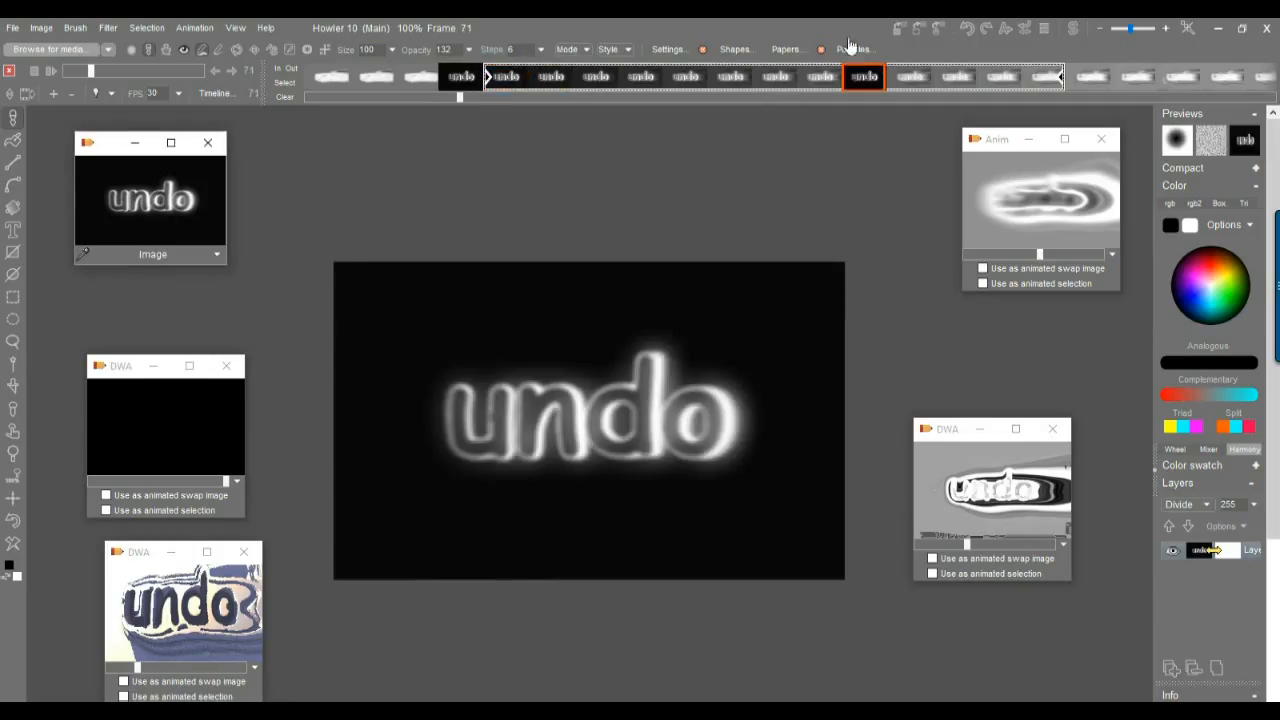
left_click_drag(846, 73, 1085, 78)
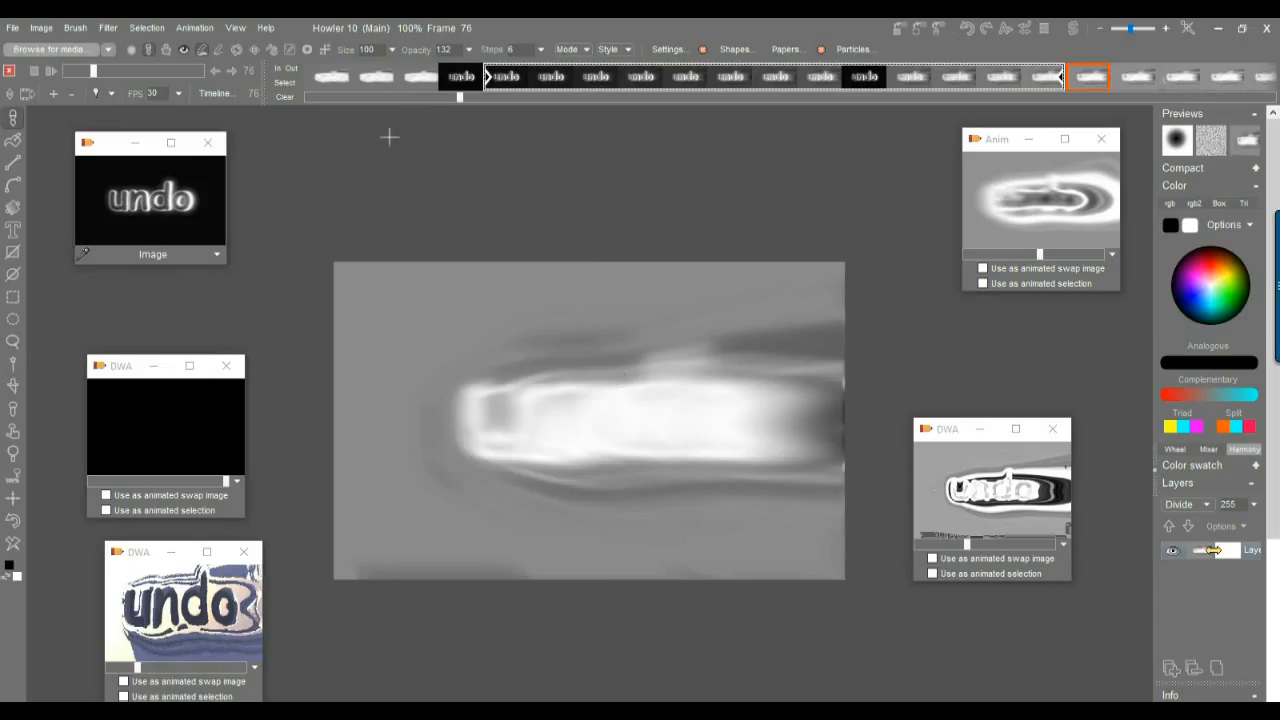
left_click_drag(465, 100, 748, 118)
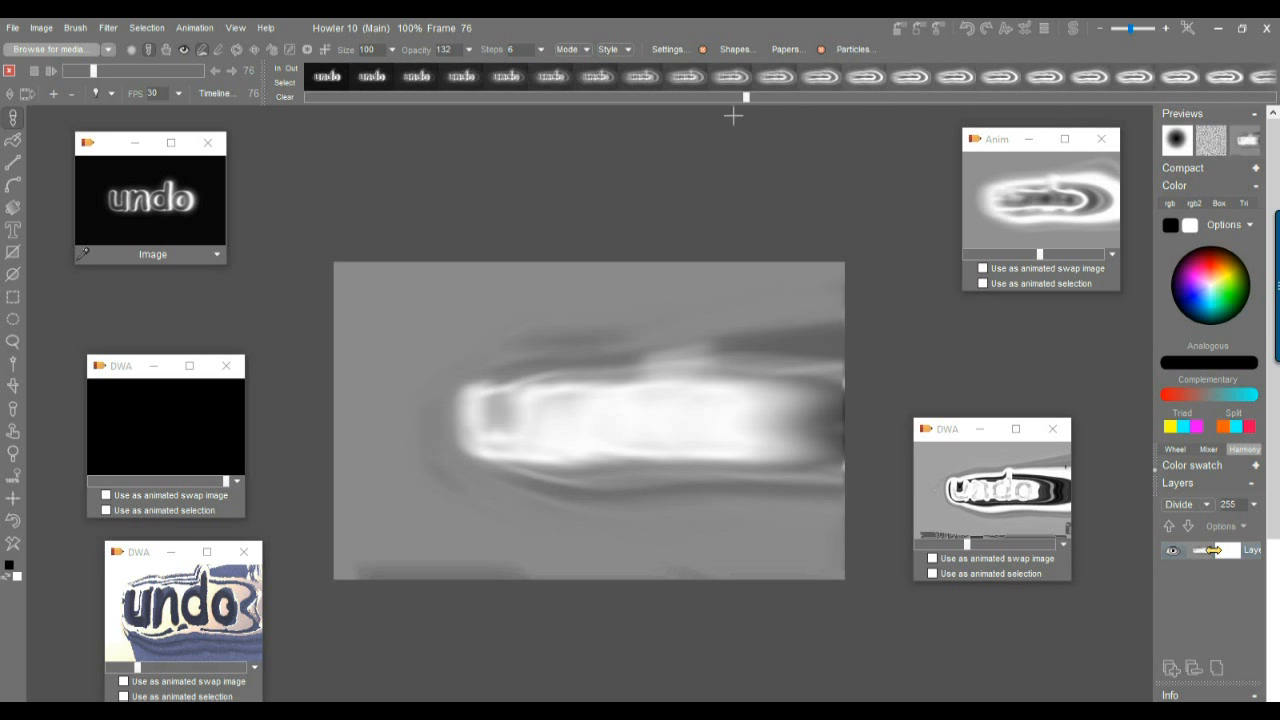
left_click_drag(420, 85, 471, 82)
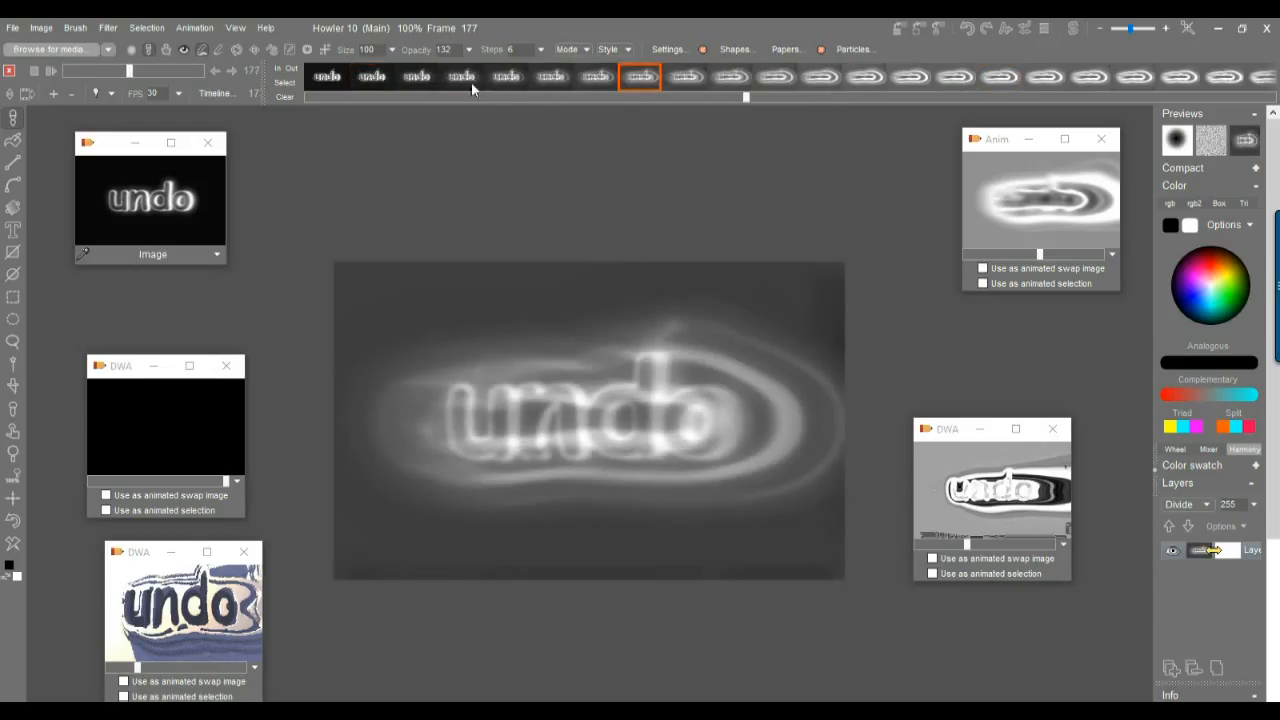
left_click(368, 80)
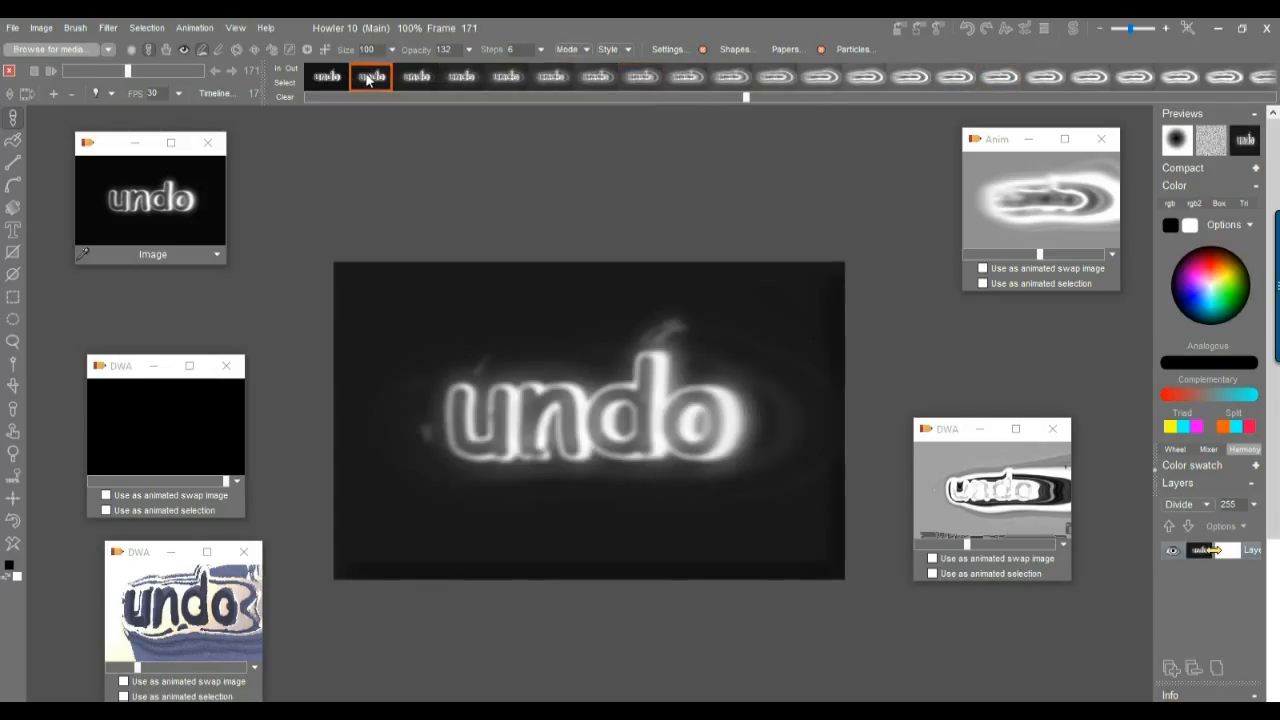
left_click(1158, 77)
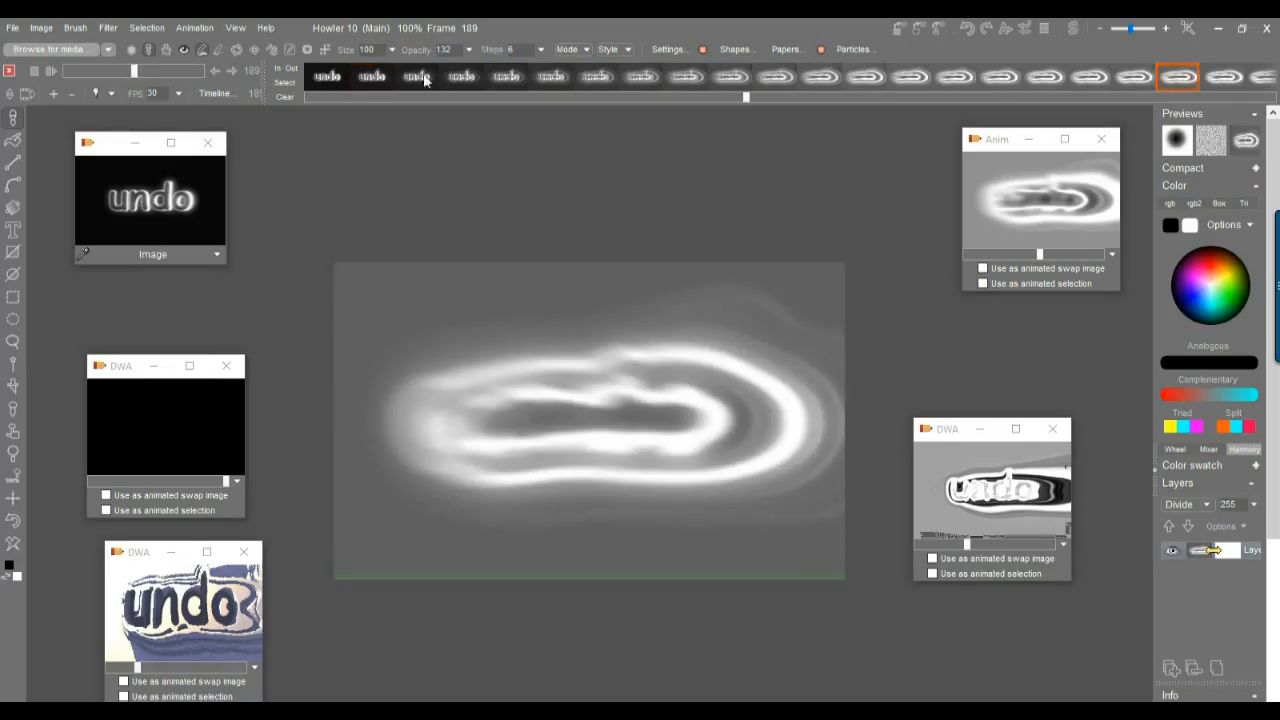
Mark a block of frames from about 172 to 188 and extrapolate it.
left_click(285, 85)
left_click_drag(403, 80, 1115, 79)
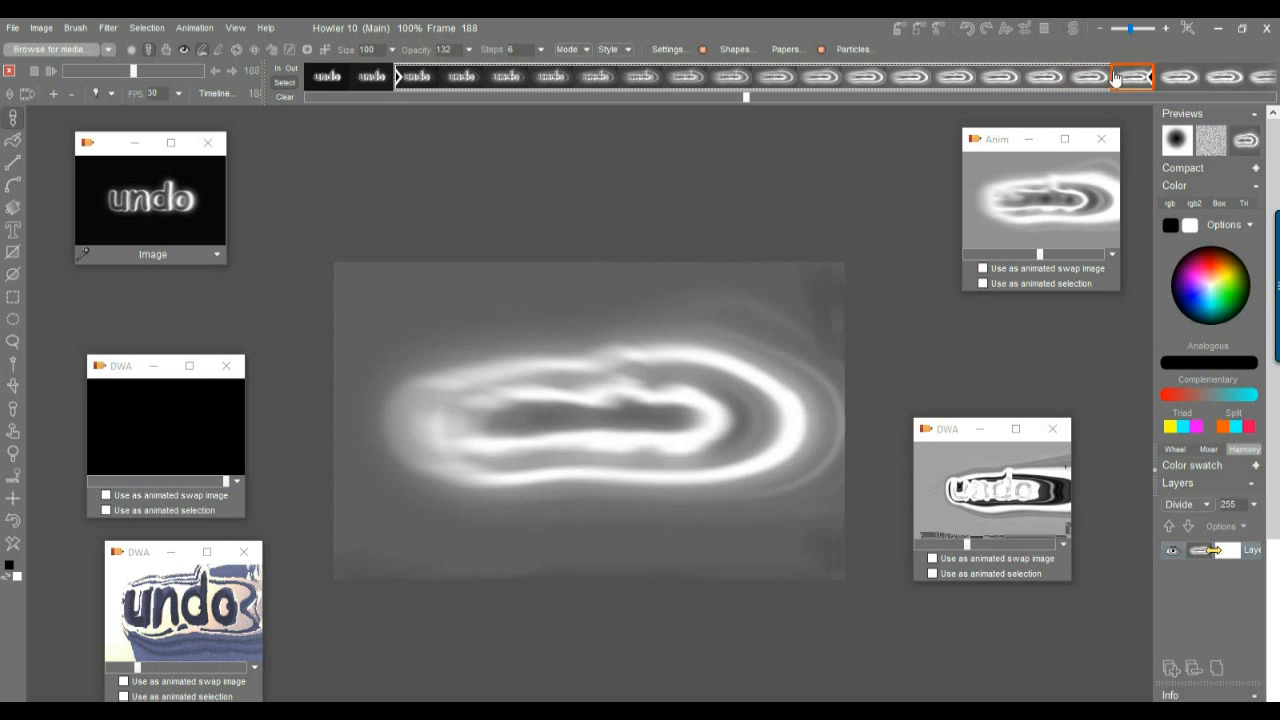
right_click(969, 82)
left_click(1032, 500)
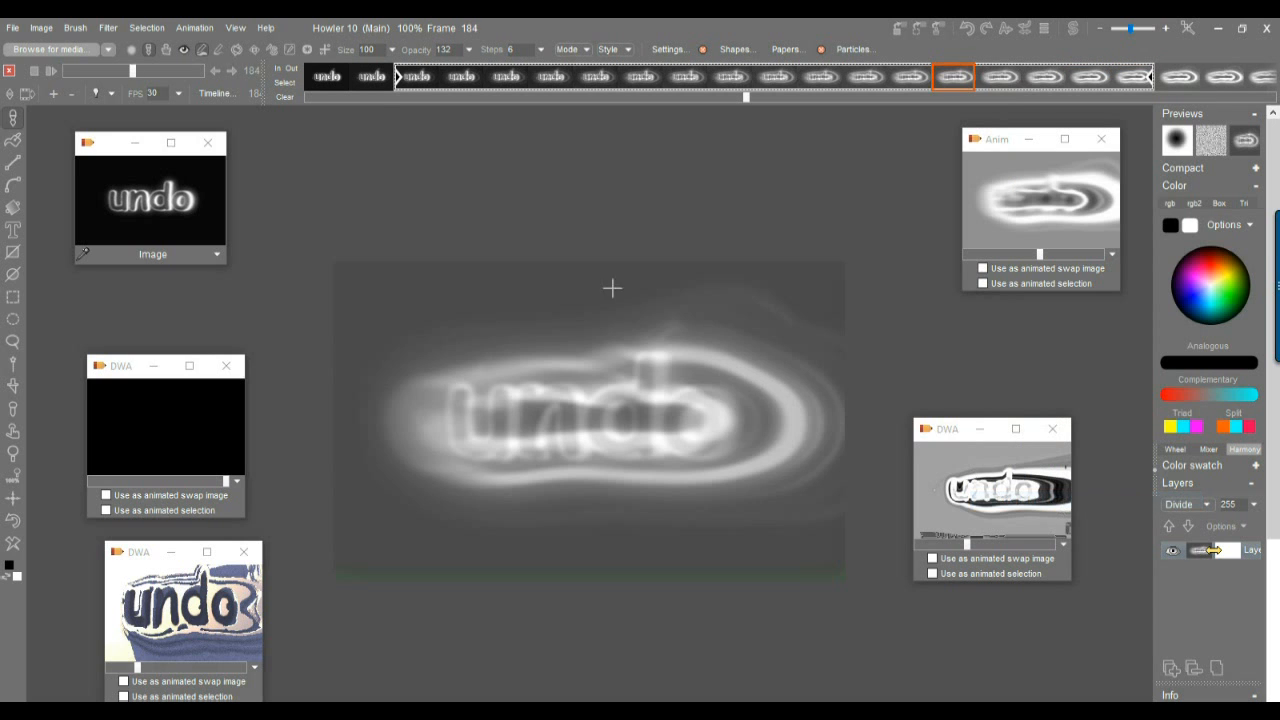
Apply the stored undo image to frame 278.
left_click_drag(332, 76, 776, 87)
left_click_drag(128, 71, 188, 72)
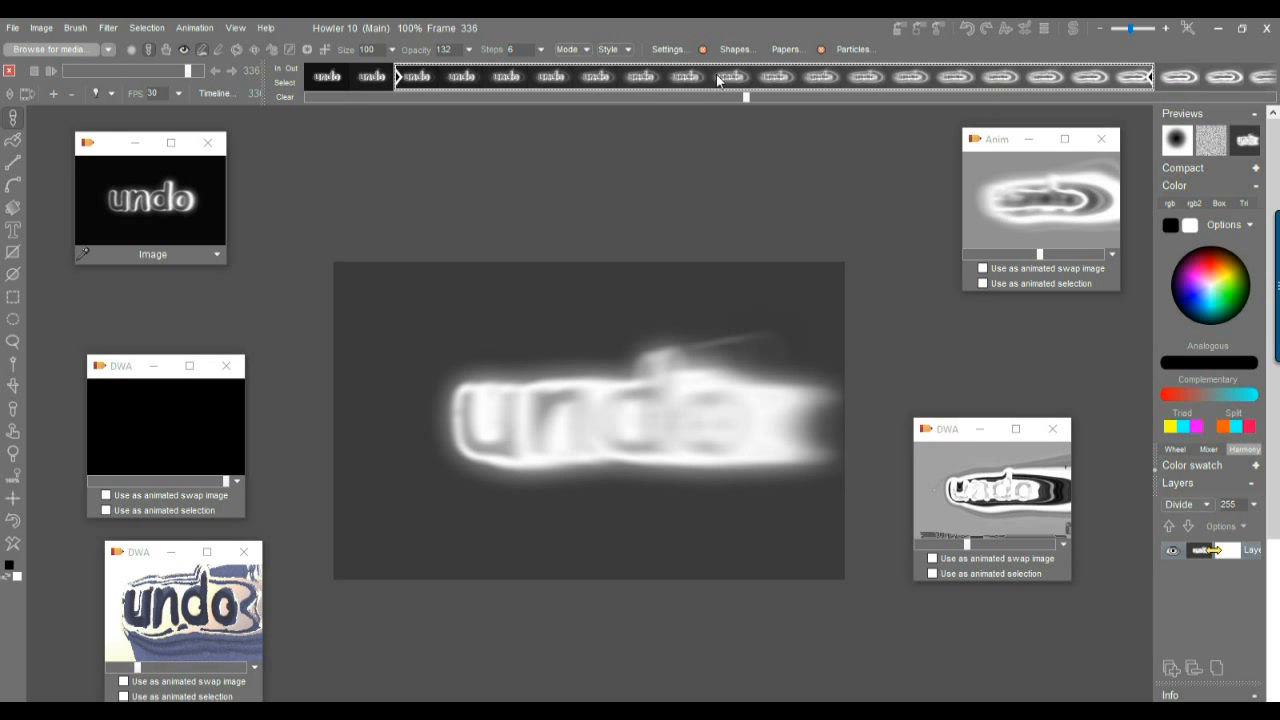
left_click_drag(771, 95, 968, 104)
left_click_drag(419, 82, 505, 82)
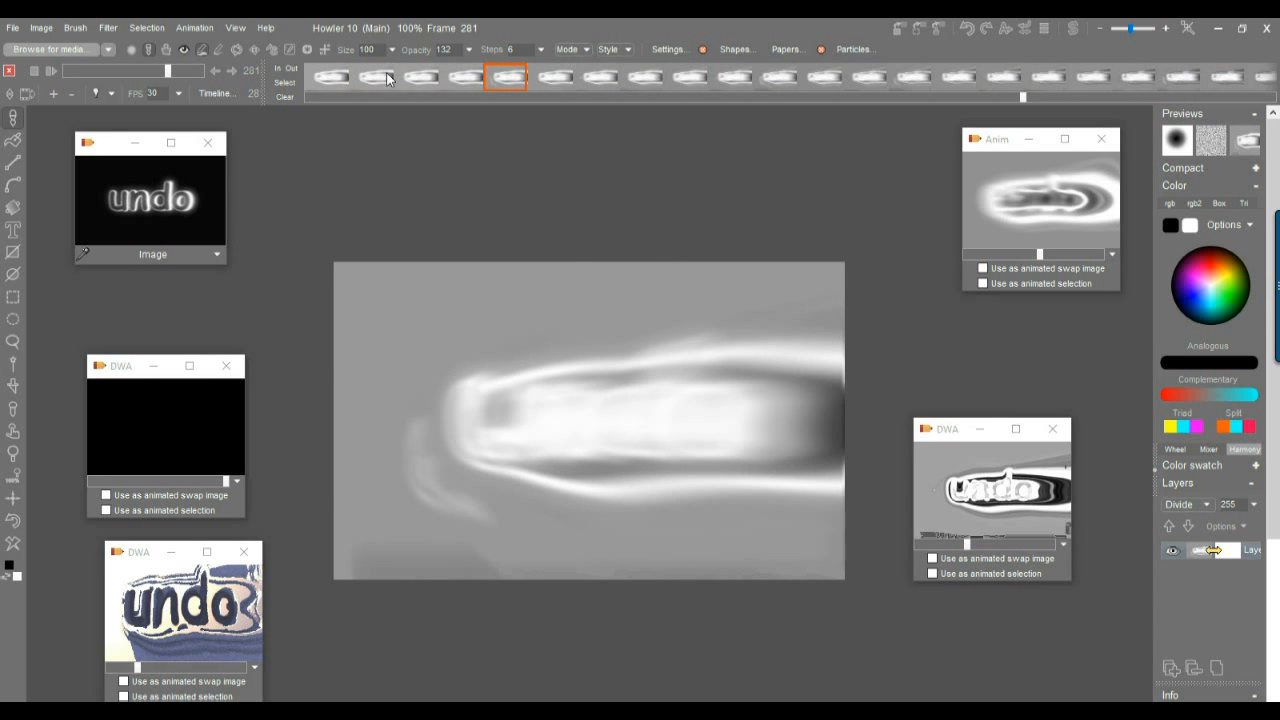
left_click_drag(390, 87, 376, 82)
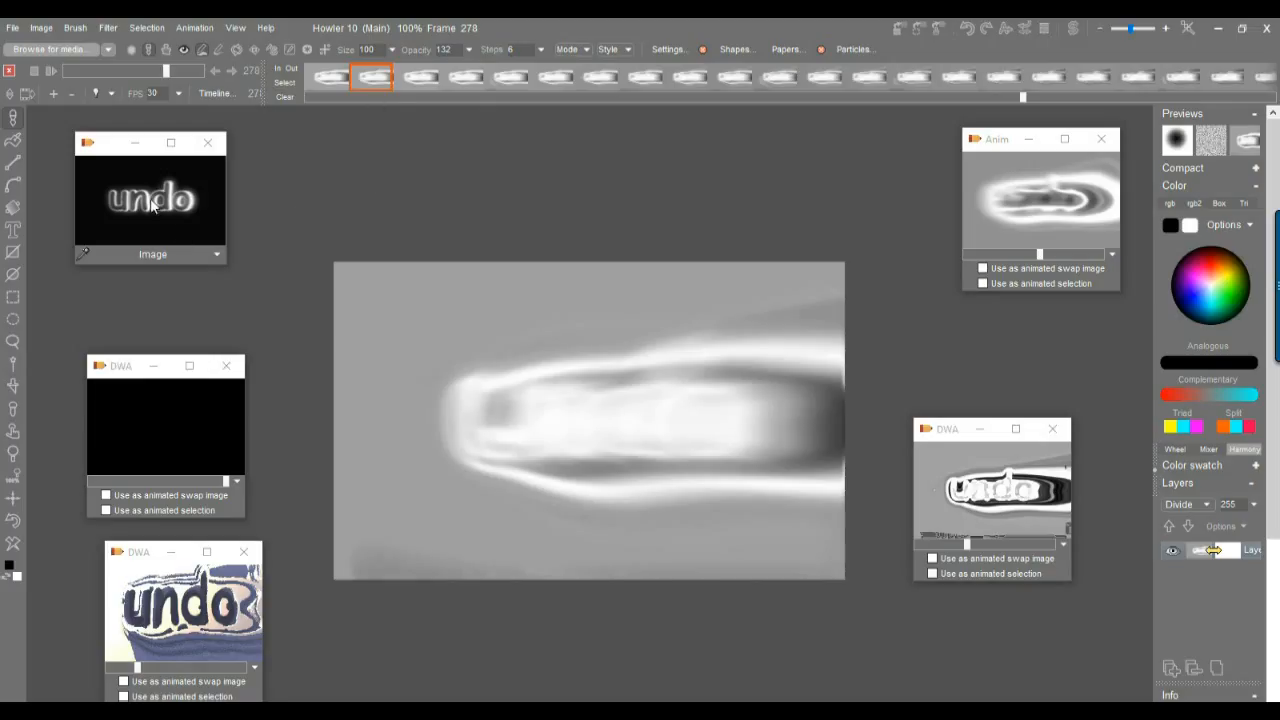
left_click(180, 177)
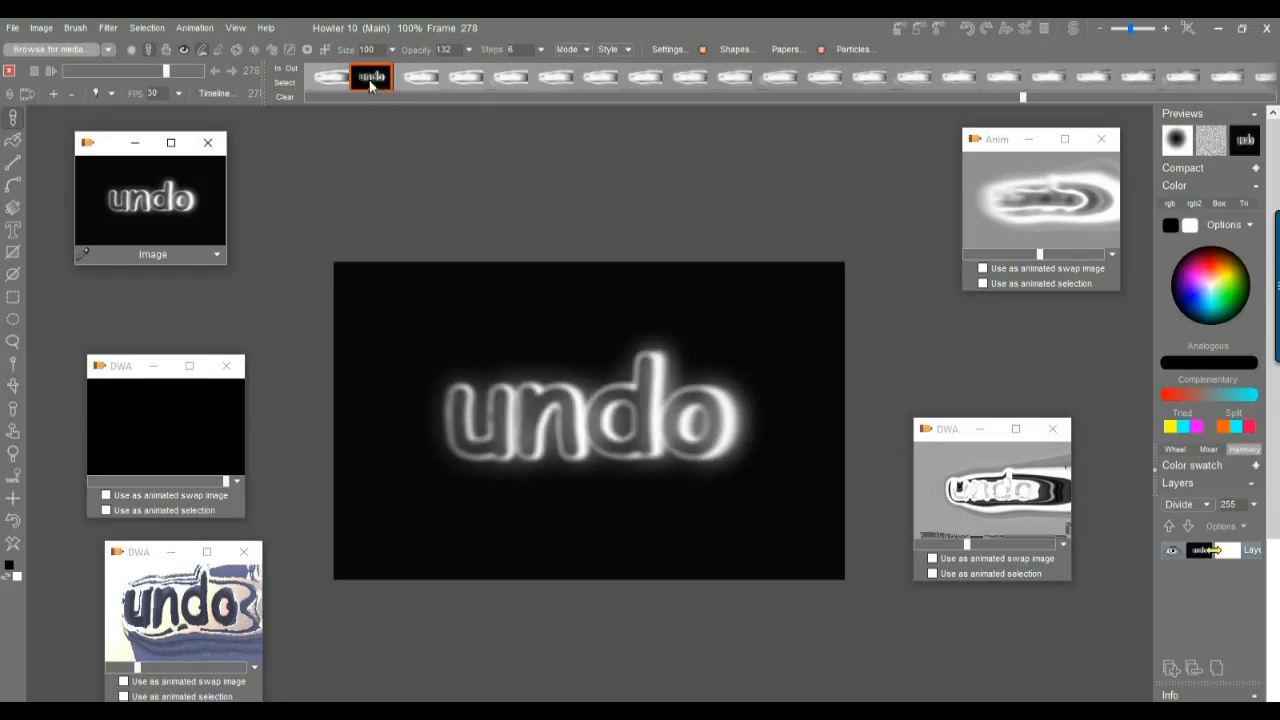
Invert the colours of frame 278 only, without applying it to the animation.
left_click(42, 29)
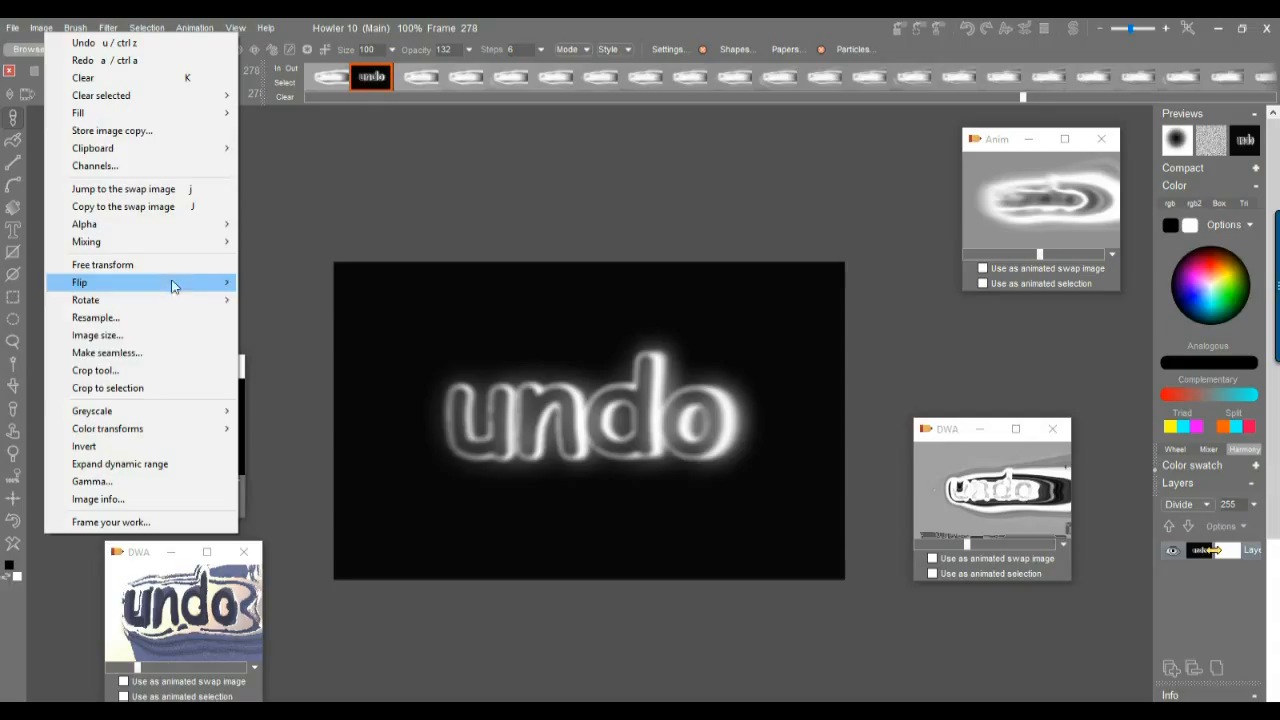
left_click(138, 450)
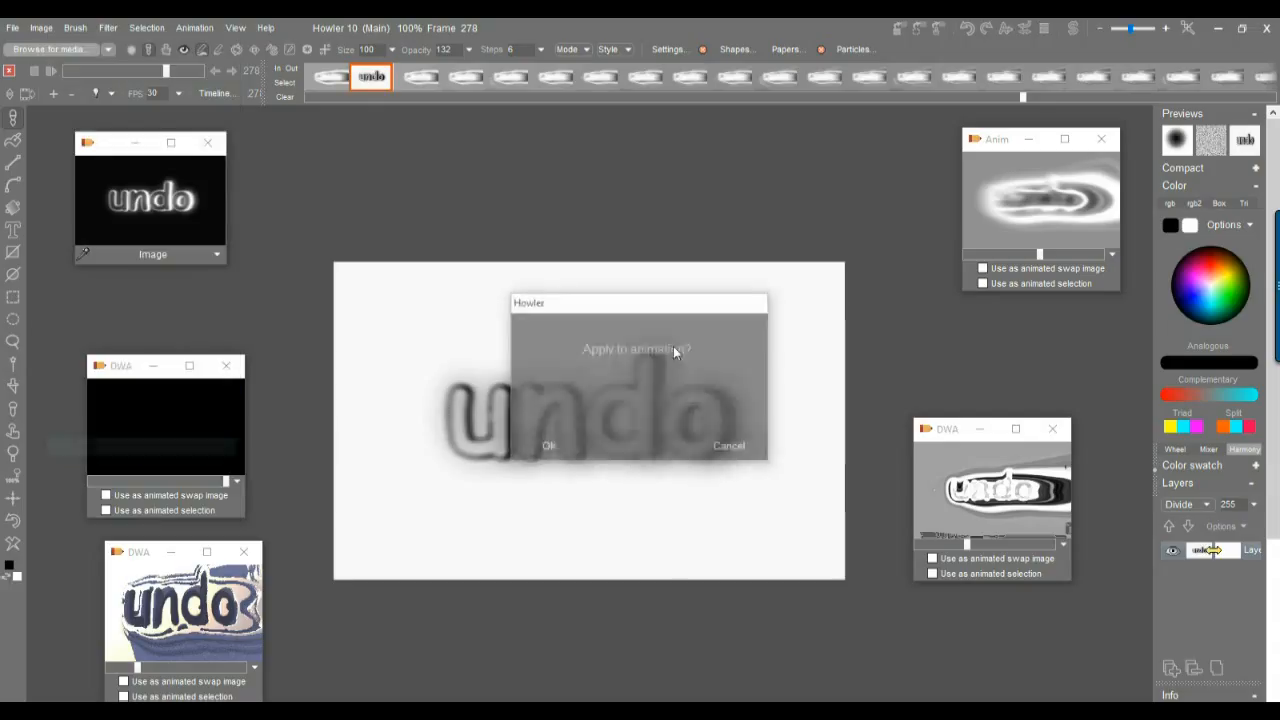
left_click(751, 446)
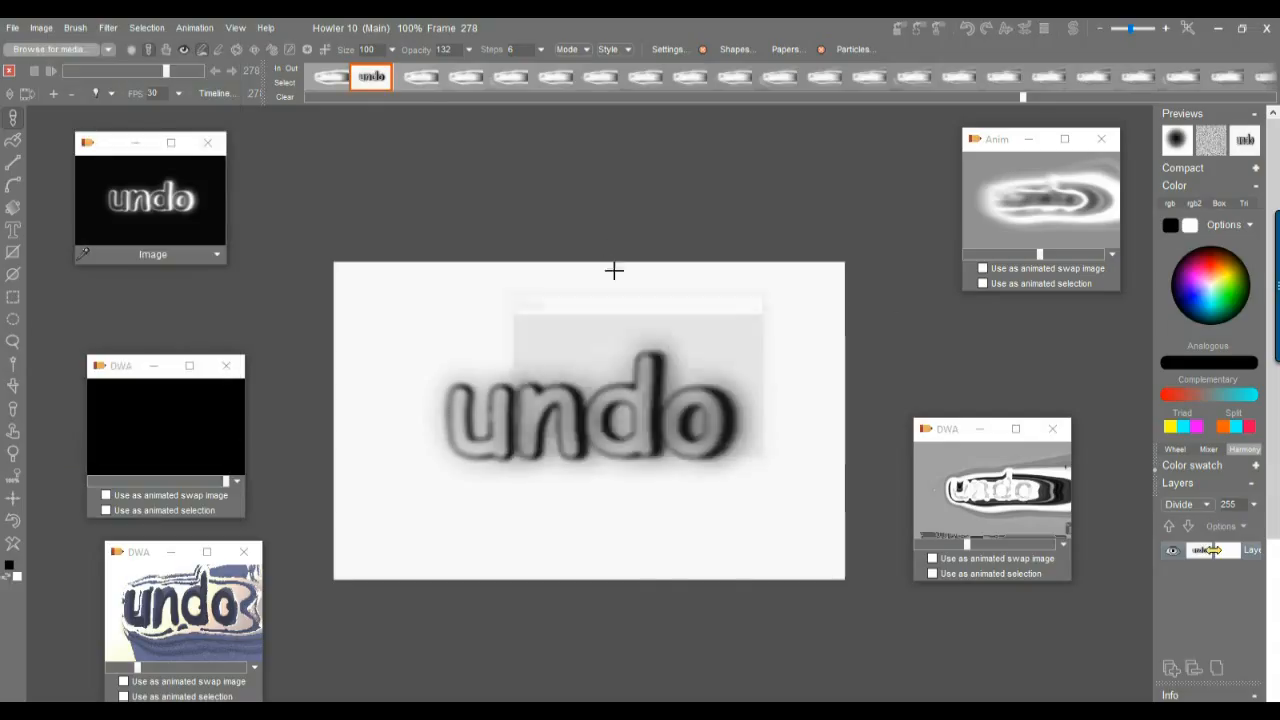
Mark frames 279 to 287 as a block and extrapolate it.
left_click(395, 80)
left_click(388, 77)
left_click(776, 79)
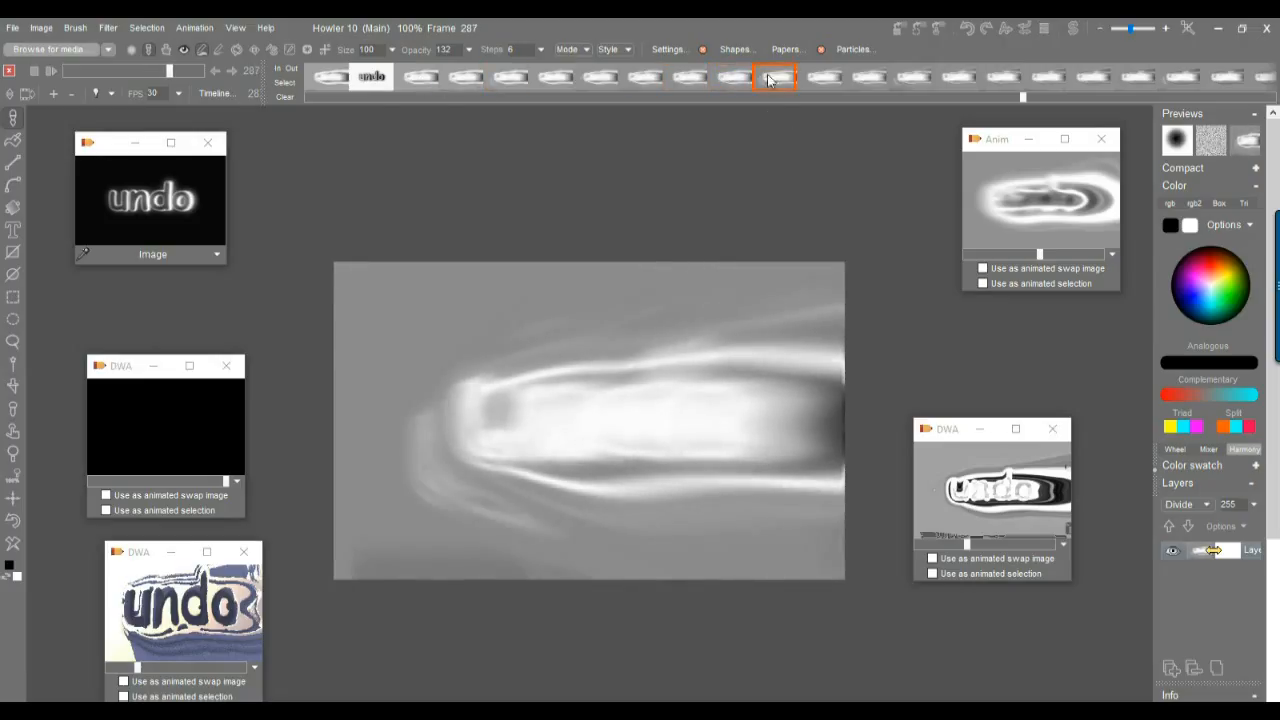
left_click(285, 86)
left_click_drag(418, 83, 758, 88)
right_click(673, 86)
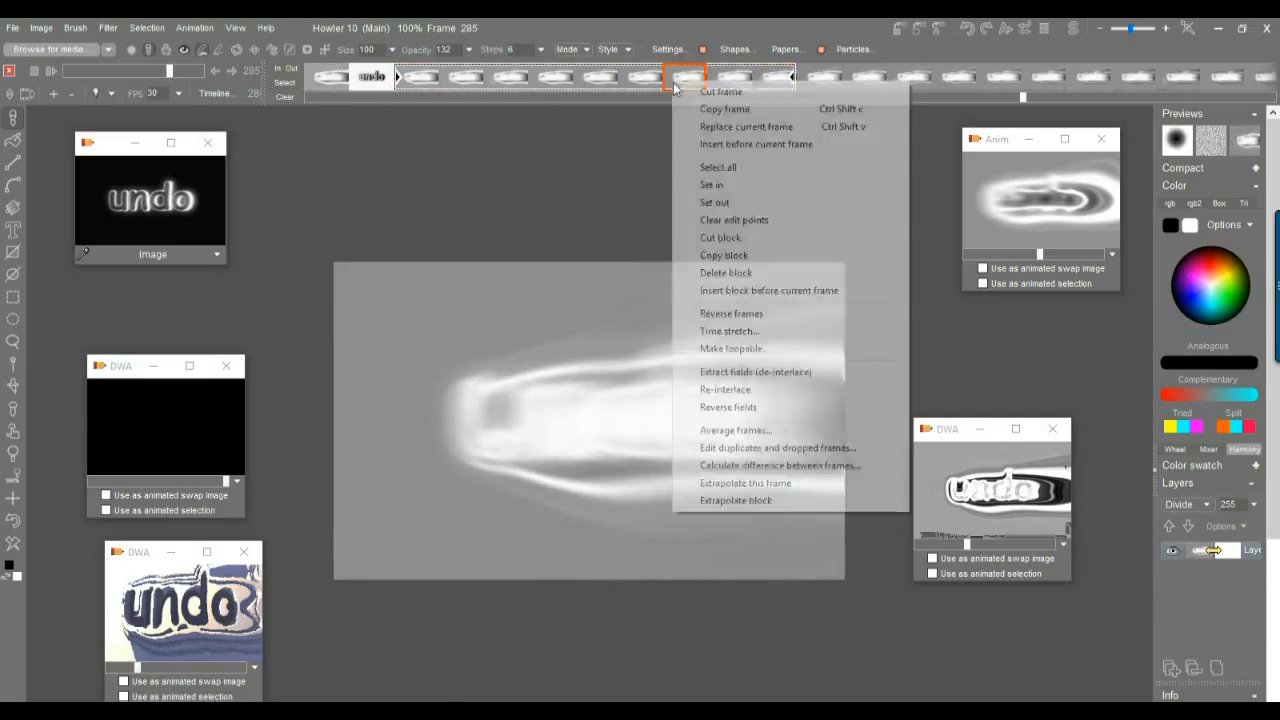
left_click(754, 501)
Apply the stored undo image to frame 295.
left_click_drag(335, 86, 373, 87)
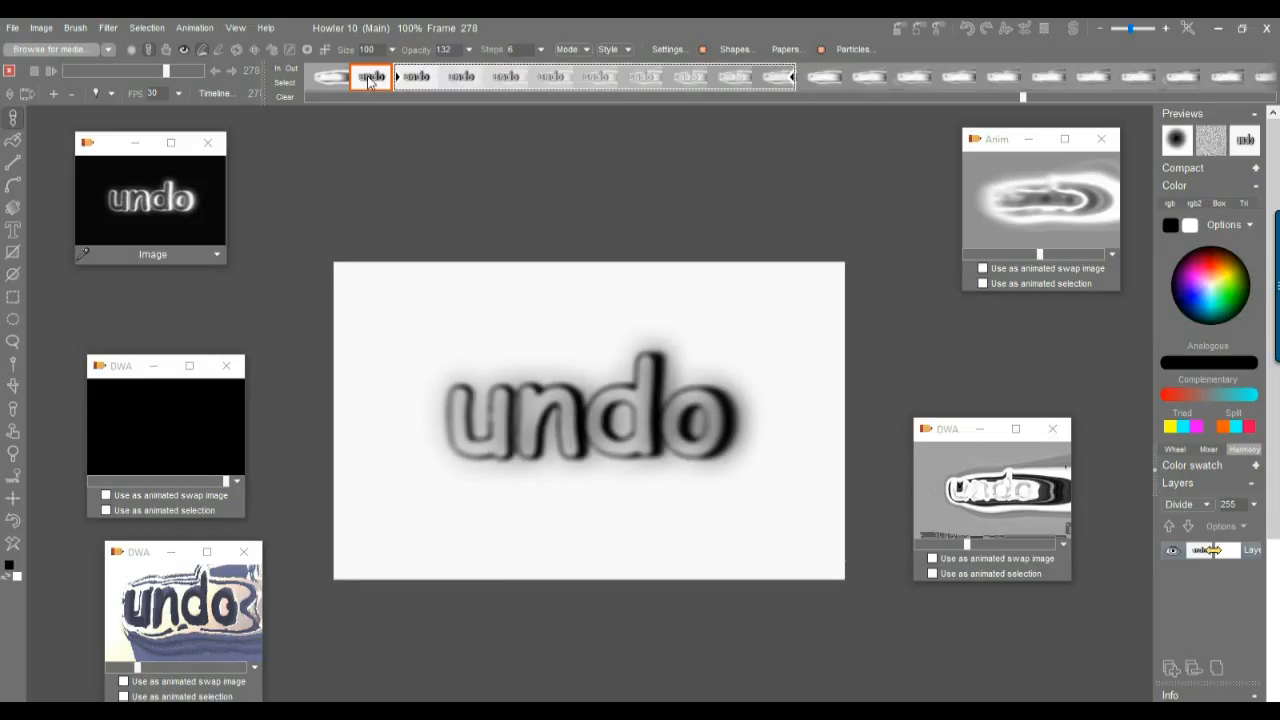
left_click_drag(370, 82, 1155, 90)
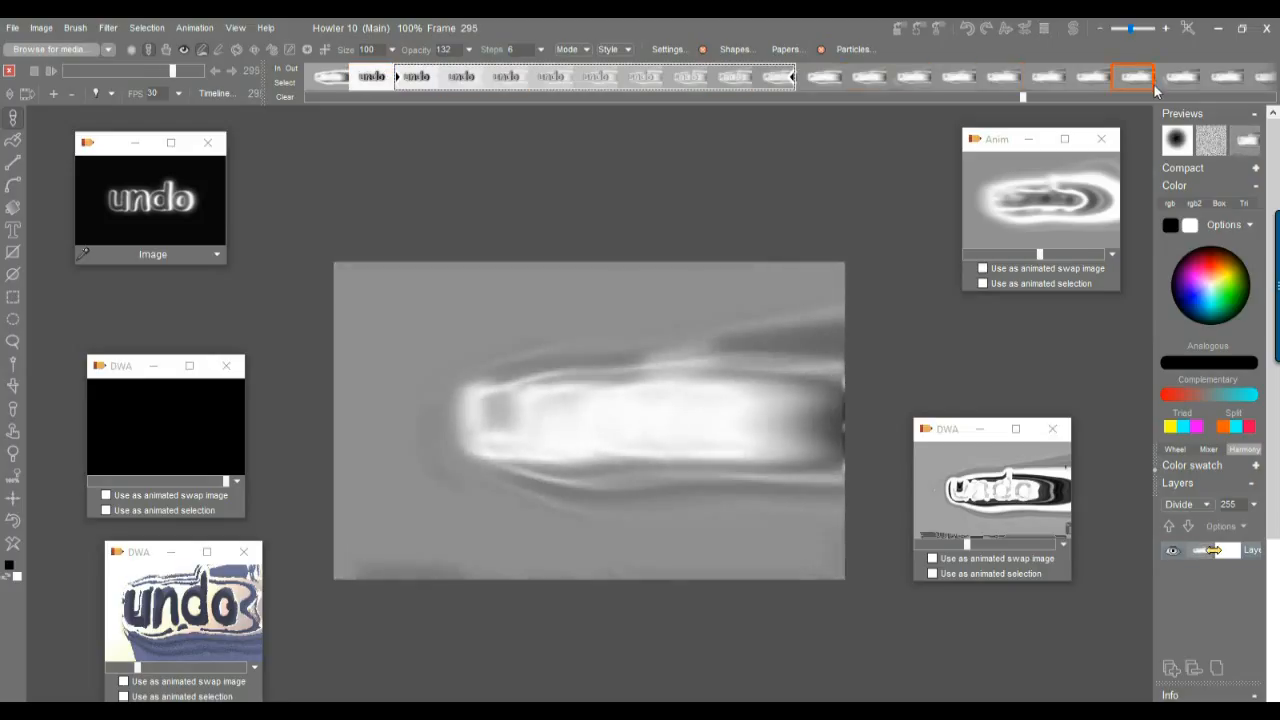
left_click(166, 205)
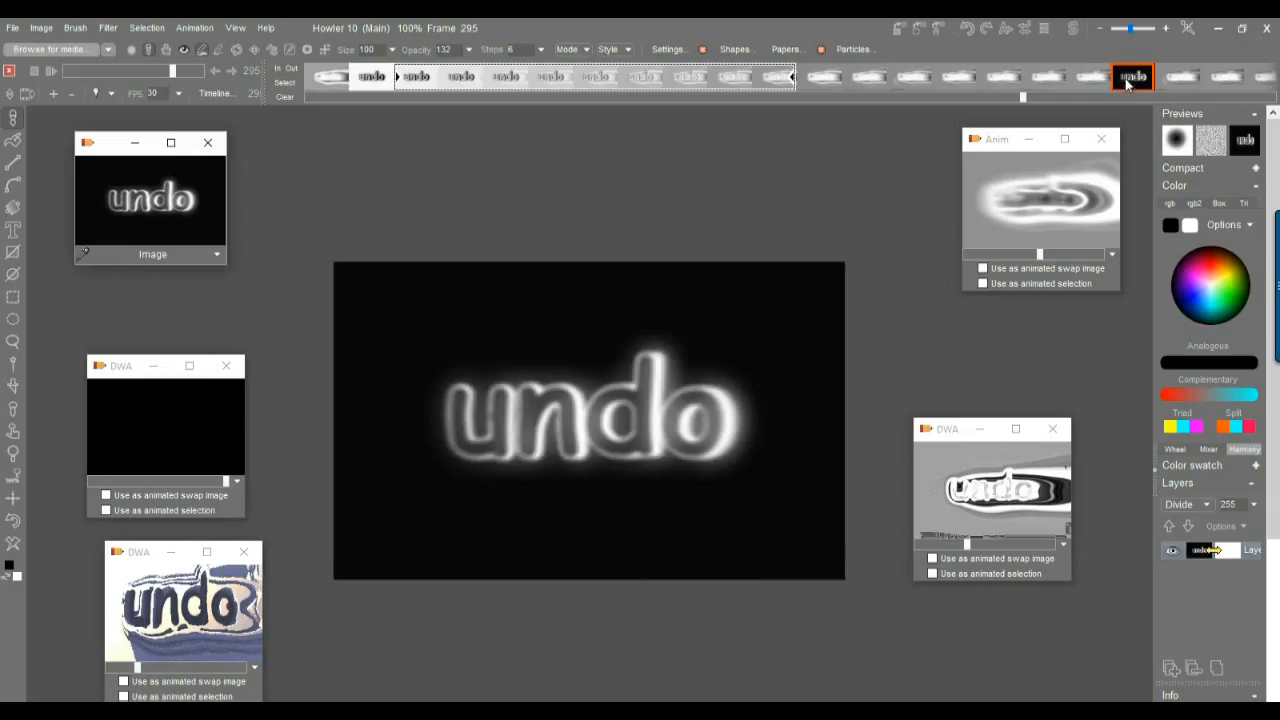
Mark frames 279 to 294 as a block and extrapolate it between the inverted and normal undo frames.
left_click(1127, 84)
left_click(357, 82)
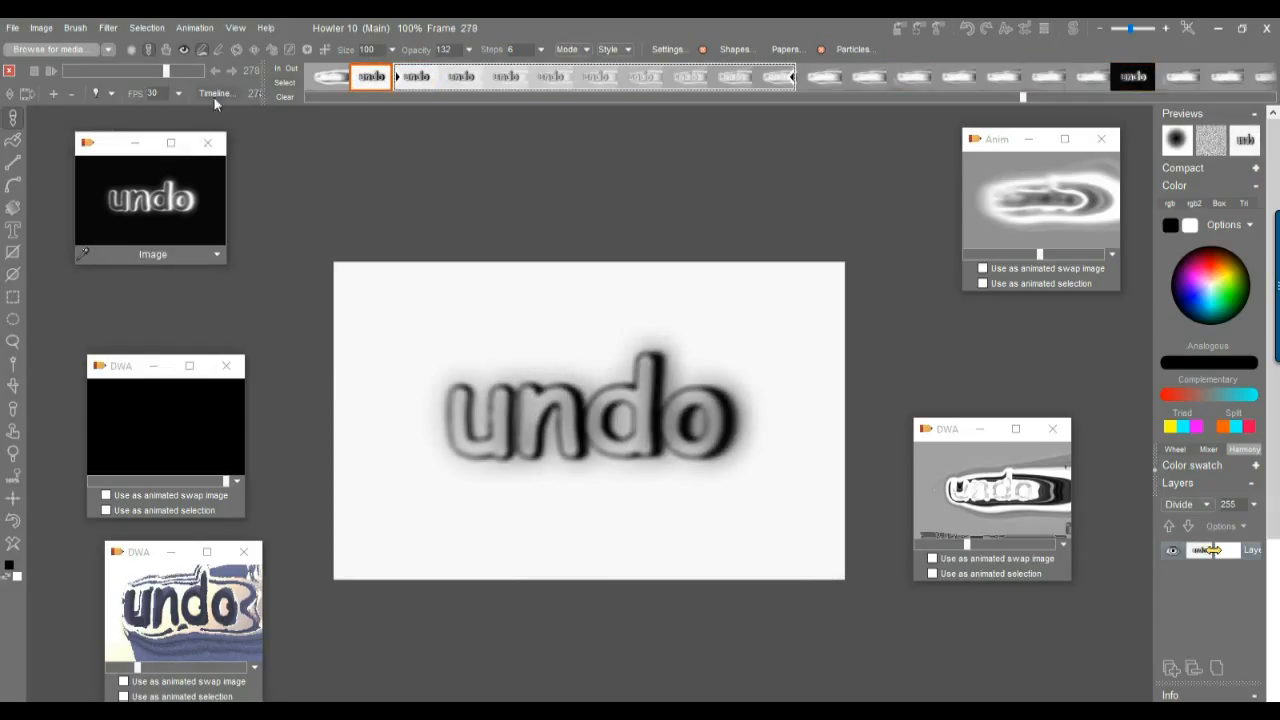
left_click(291, 82)
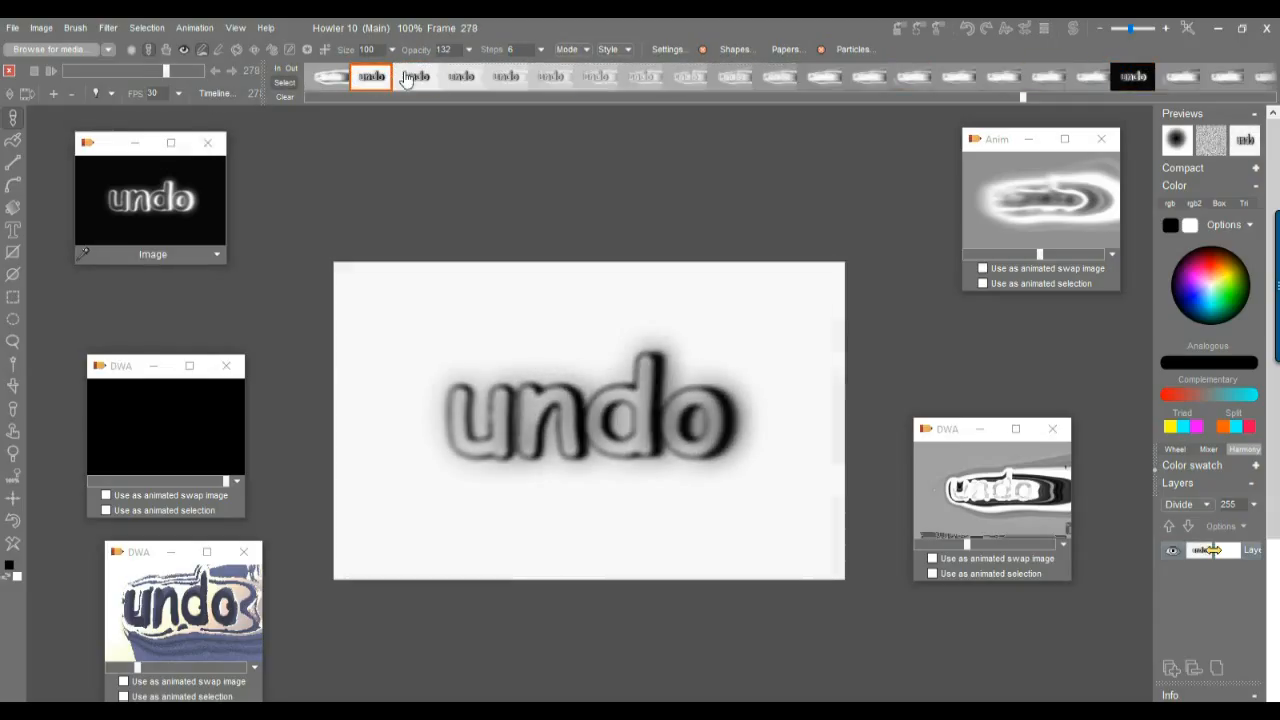
left_click_drag(391, 80, 1088, 78)
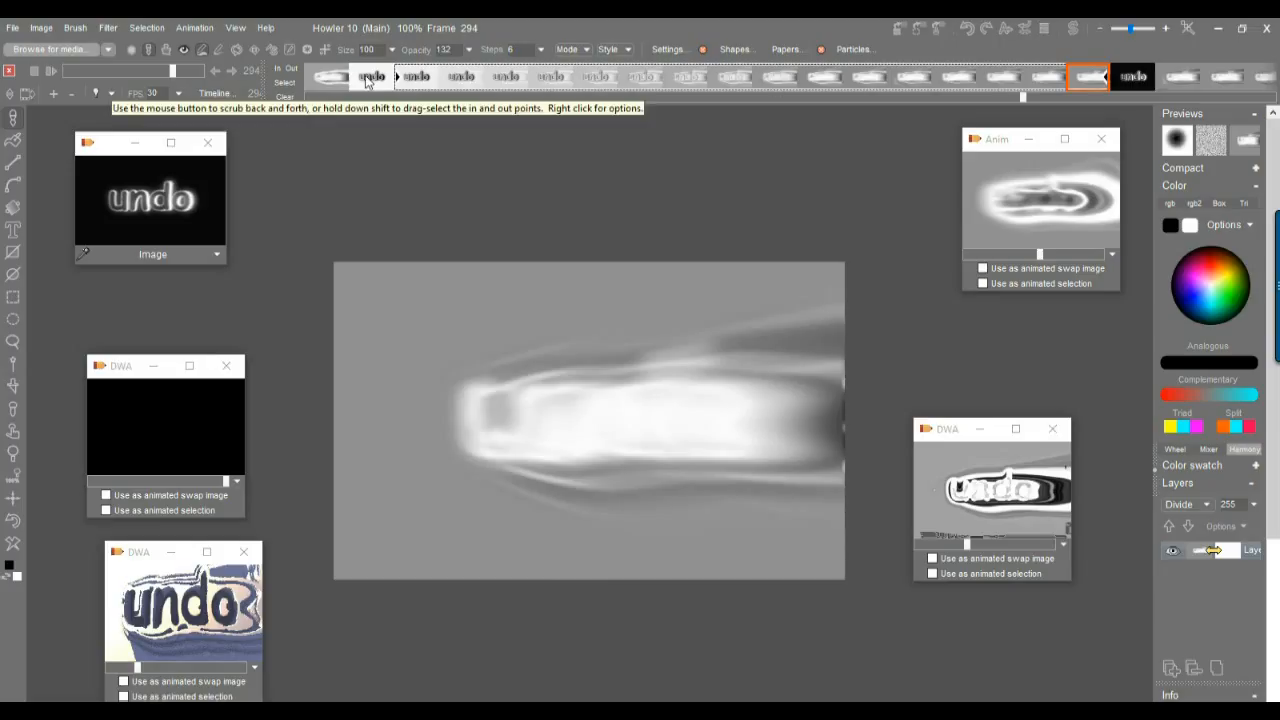
right_click(617, 82)
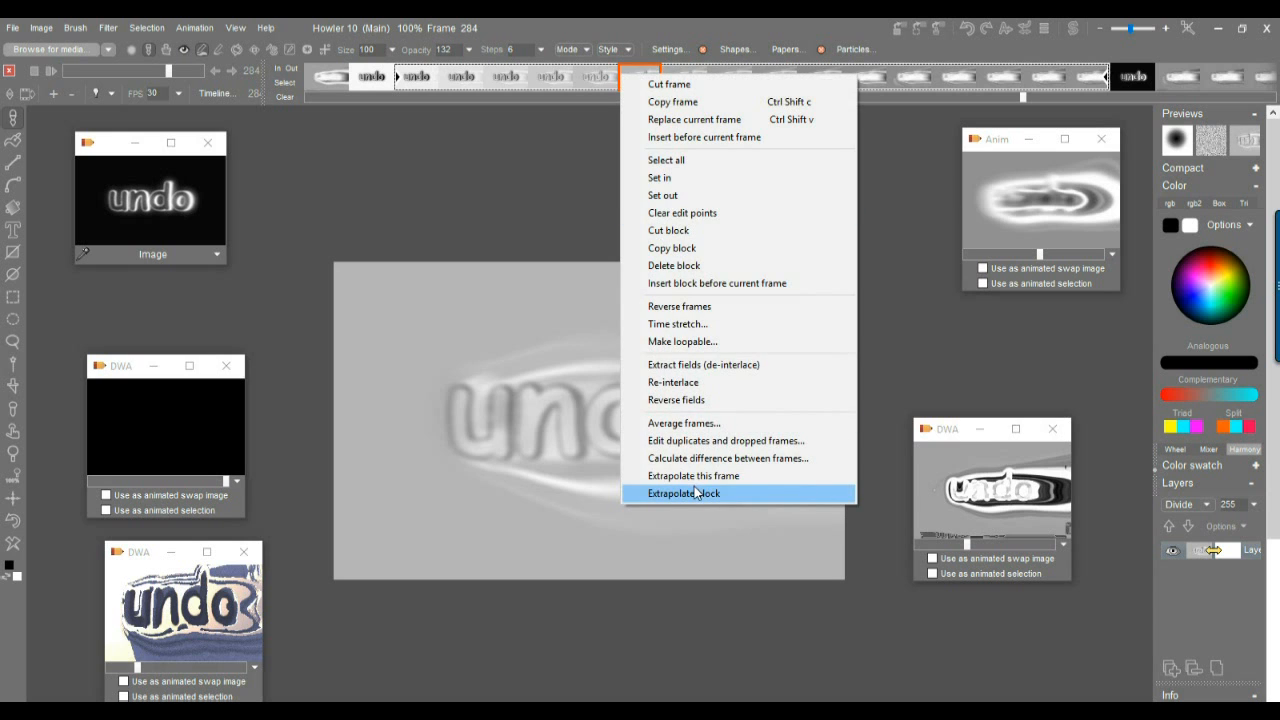
left_click(696, 492)
Return to frame 0 at the start of the animation.
mouse_move(372, 86)
left_mouse_down()
mouse_move(1036, 66)
mouse_move(475, 51)
mouse_move(563, 42)
mouse_move(1075, 64)
mouse_move(435, 50)
mouse_move(1010, 115)
mouse_move(430, 60)
mouse_move(974, 98)
mouse_move(463, 78)
mouse_move(948, 80)
mouse_move(676, 87)
mouse_move(240, 178)
left_mouse_up()
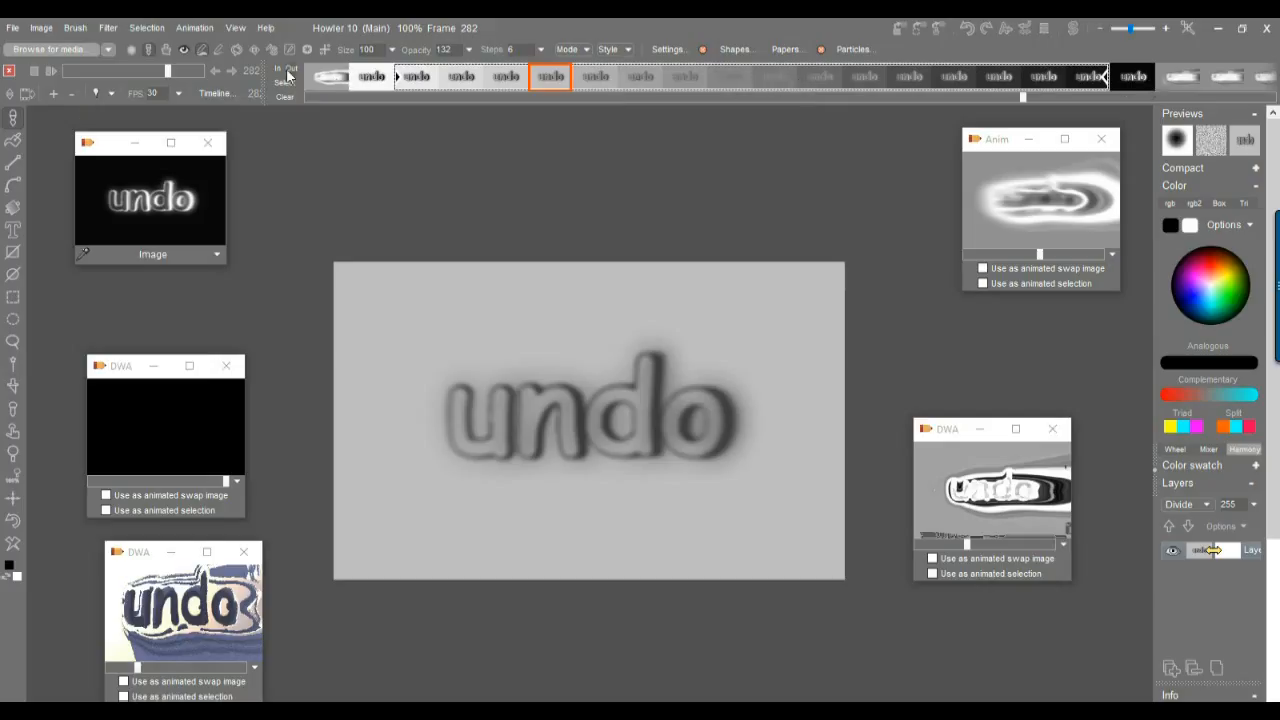
left_click_drag(179, 70, 17, 67)
left_click(53, 71)
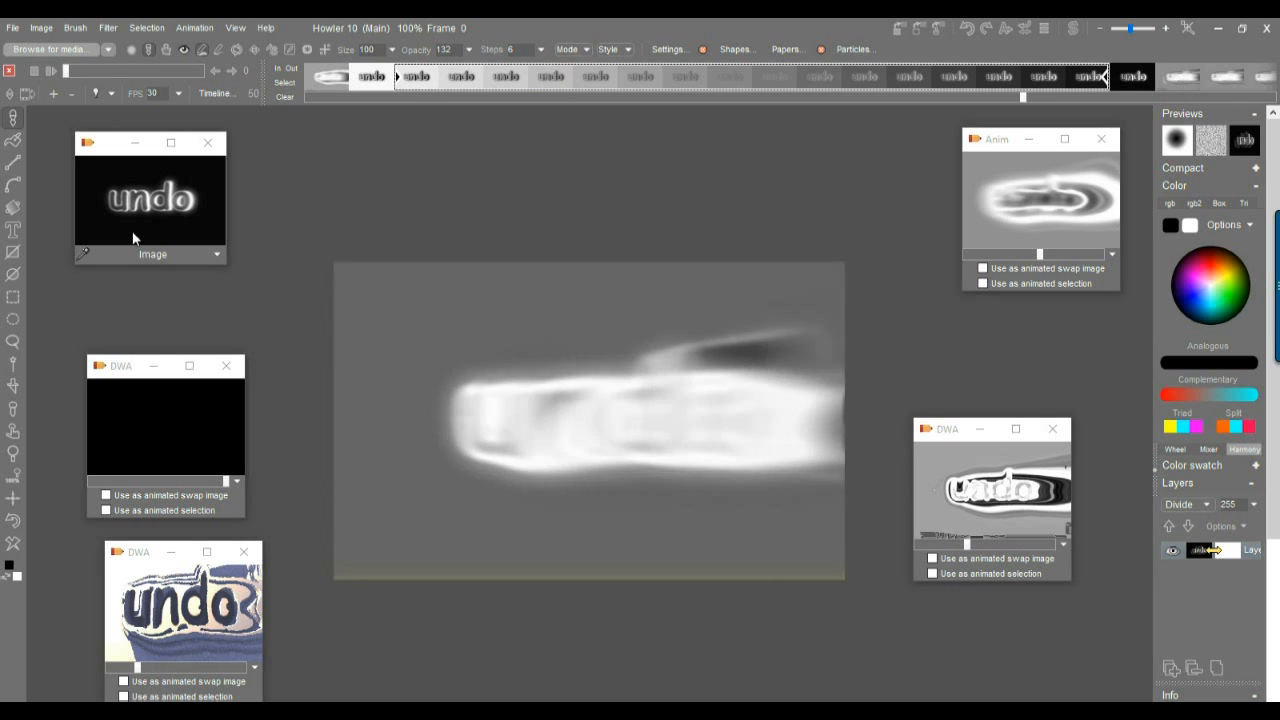